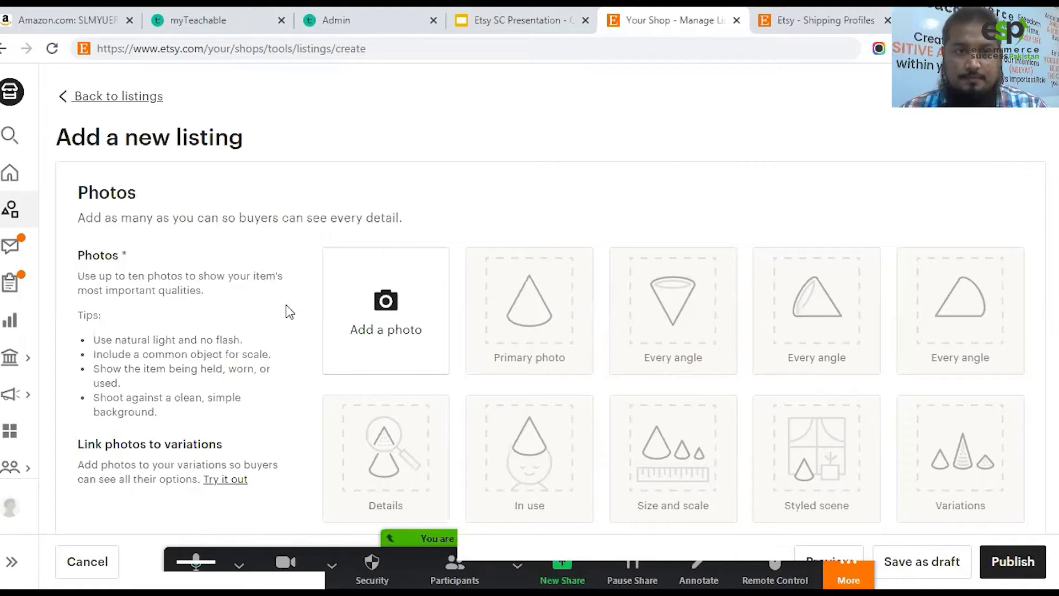
# - Review the photo section of the new listing form, including the photo tips and the suggested shot types
pyautogui.scroll(-3, 236, 265)
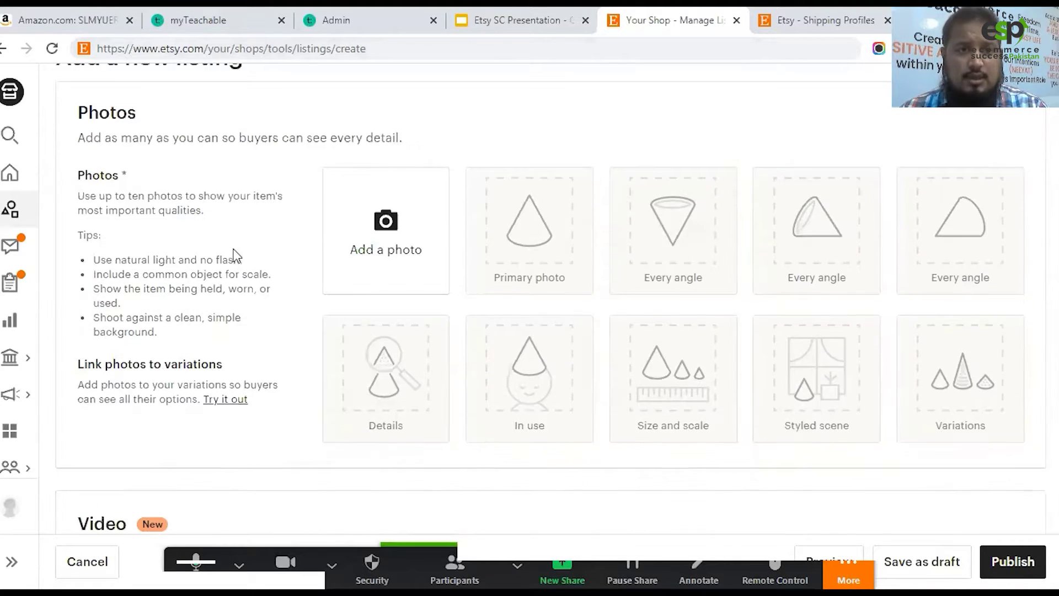
pyautogui.scroll(3, 232, 253)
pyautogui.scroll(-1, 233, 253)
pyautogui.scroll(-1, 233, 254)
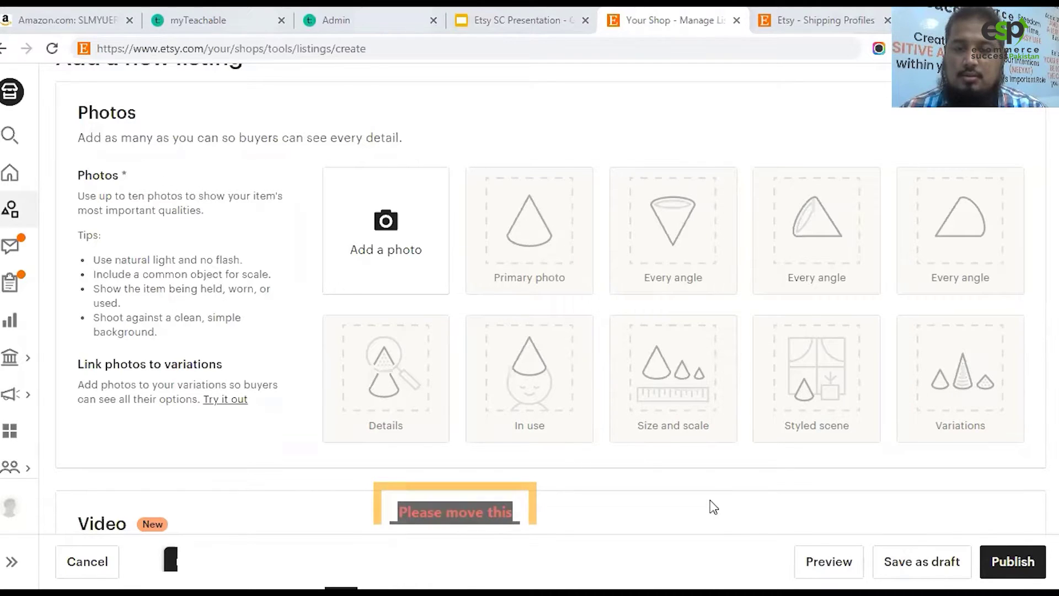
pyautogui.scroll(-10, 742, 503)
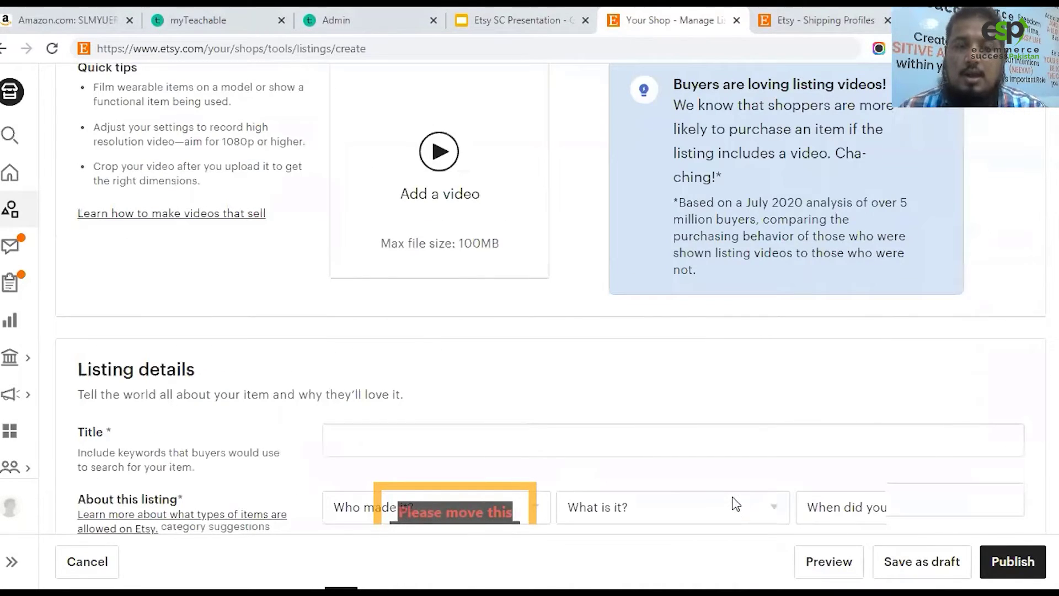
pyautogui.scroll(8, 717, 474)
pyautogui.scroll(-3, 662, 397)
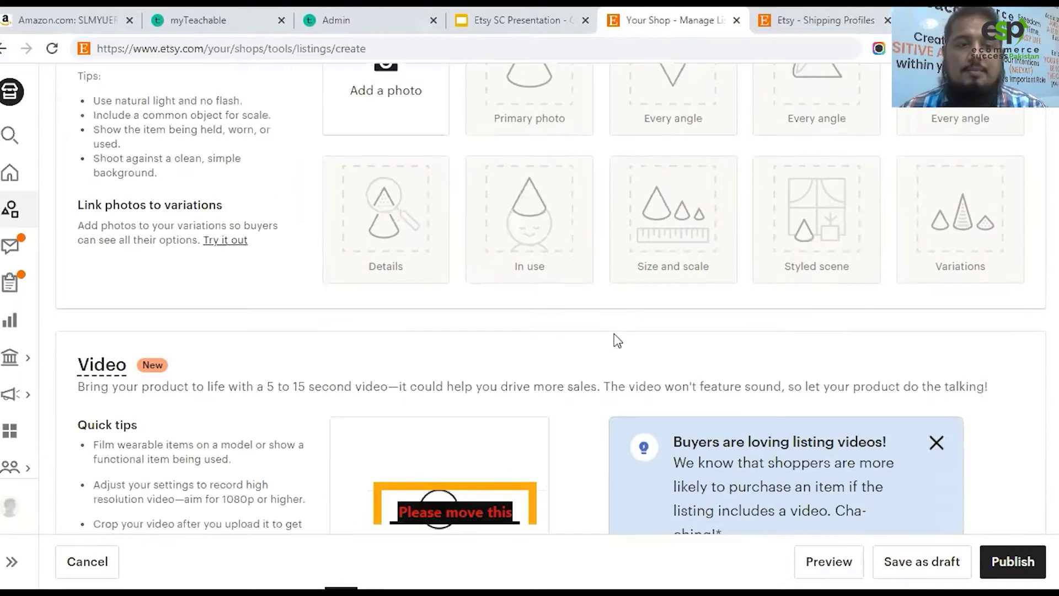
pyautogui.scroll(2, 568, 264)
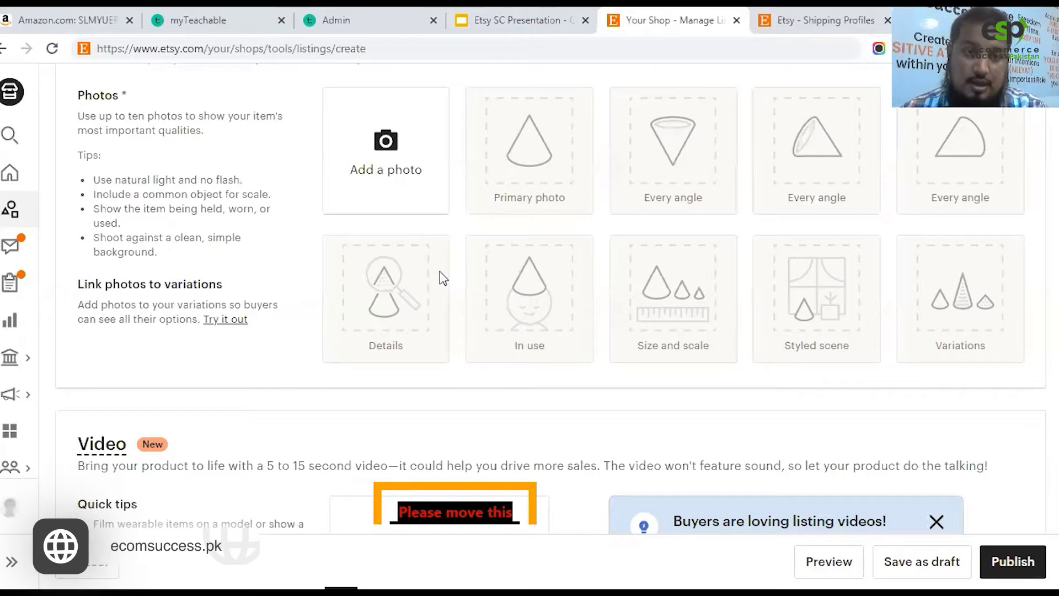
pyautogui.scroll(2, 443, 279)
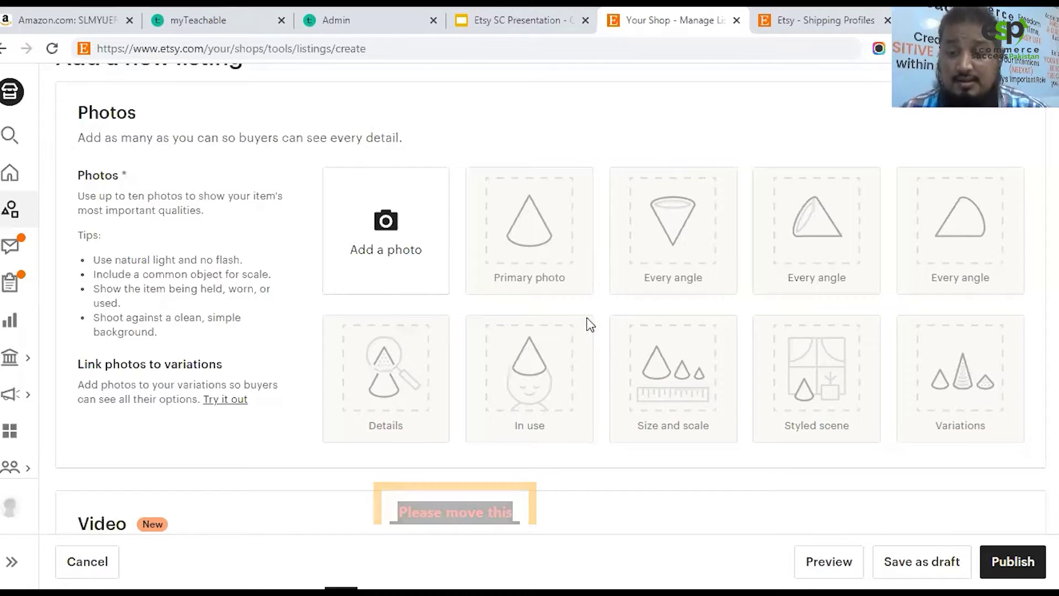
# - Review the listing's video section, including its quick tips and file size limit, down to the listing details
pyautogui.scroll(-4, 499, 317)
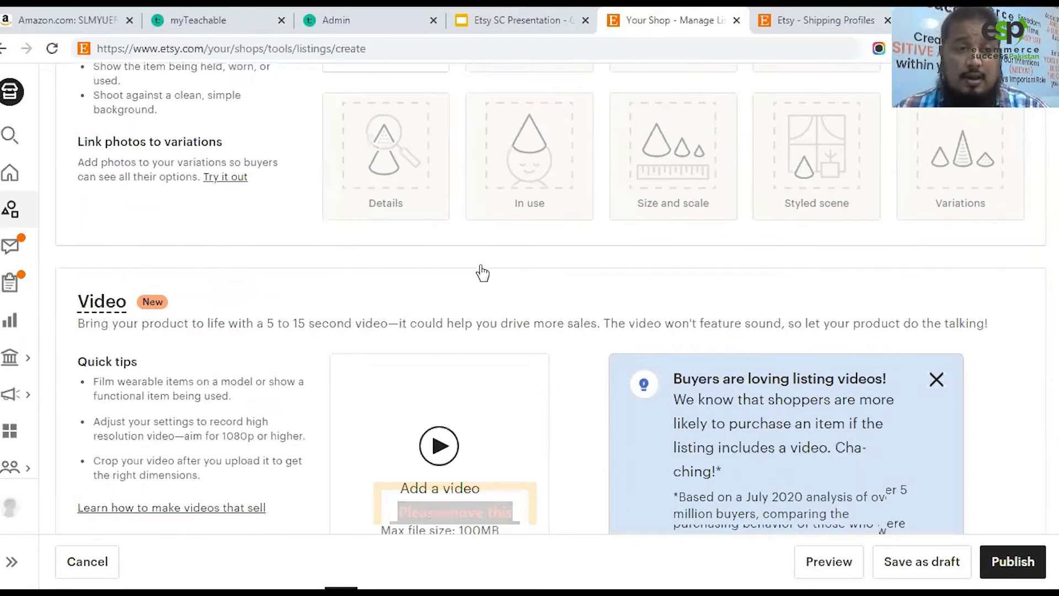
pyautogui.scroll(-2, 480, 270)
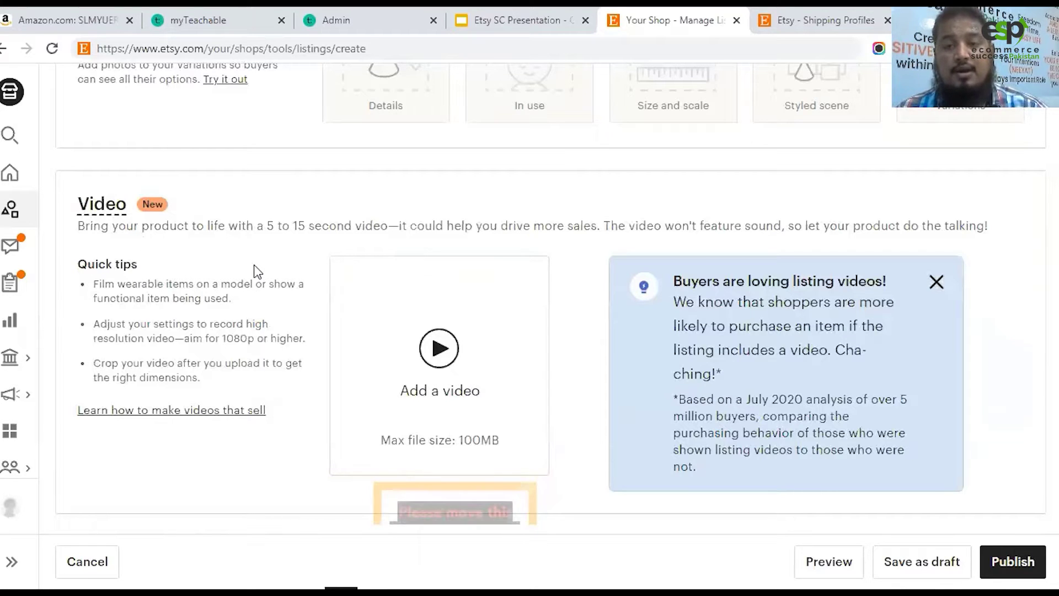
pyautogui.scroll(-2, 253, 266)
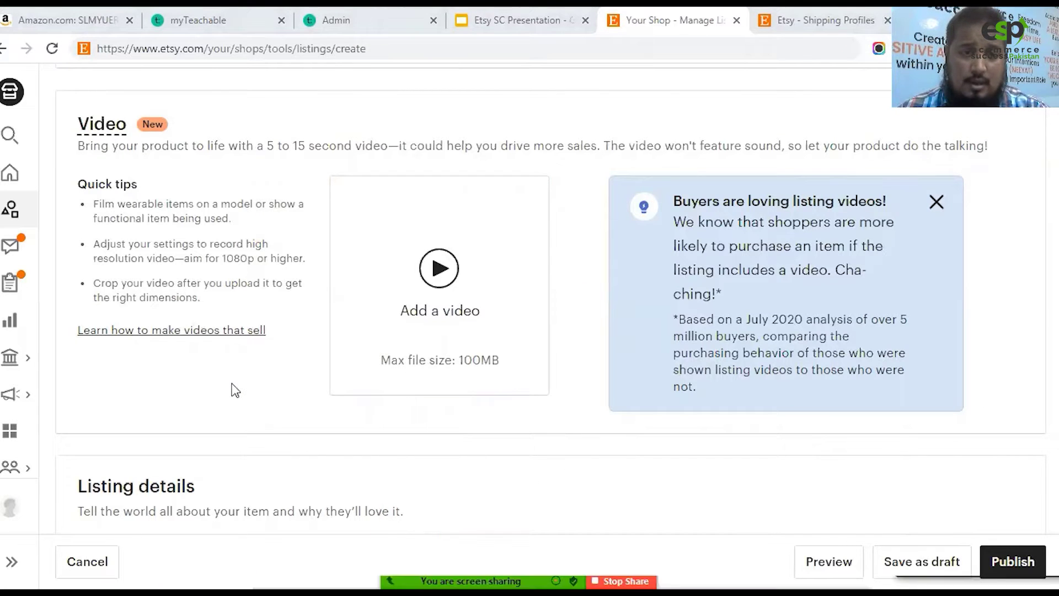
pyautogui.scroll(4, 238, 366)
pyautogui.scroll(-3, 281, 282)
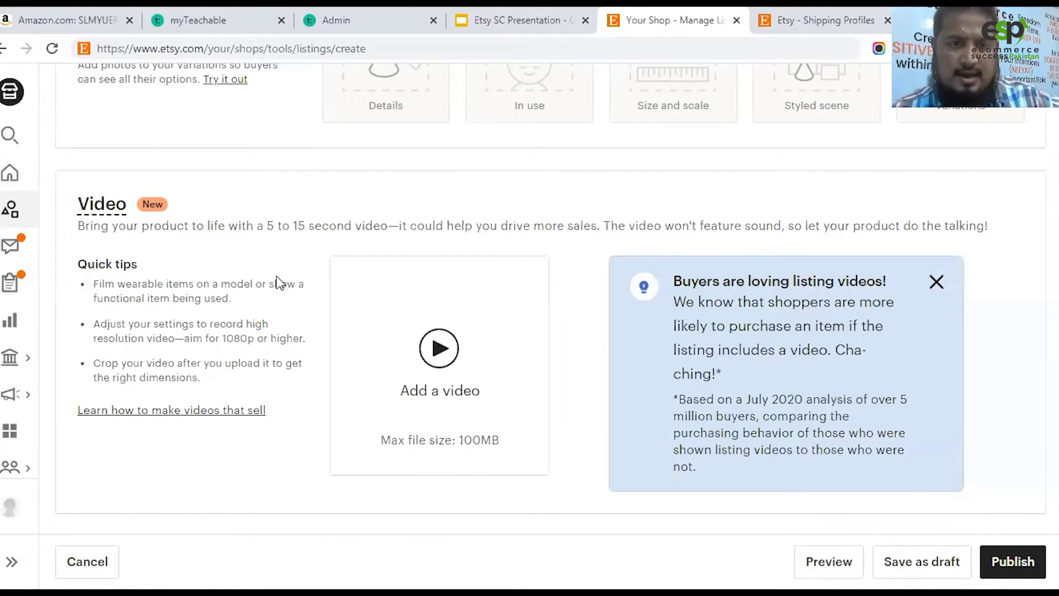
pyautogui.scroll(-3, 251, 287)
pyautogui.scroll(-4, 251, 276)
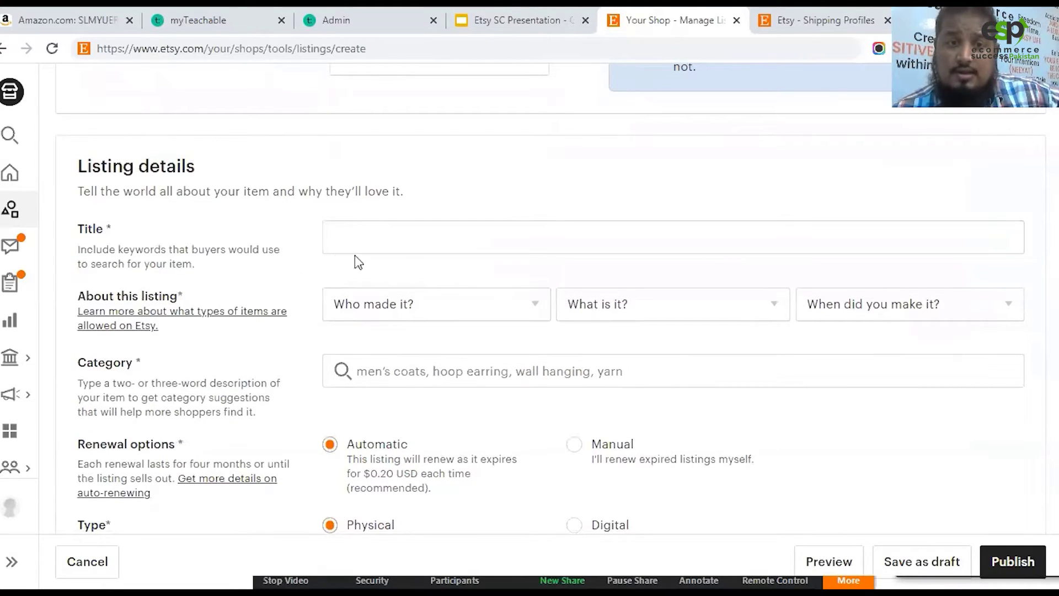
pyautogui.click(377, 236)
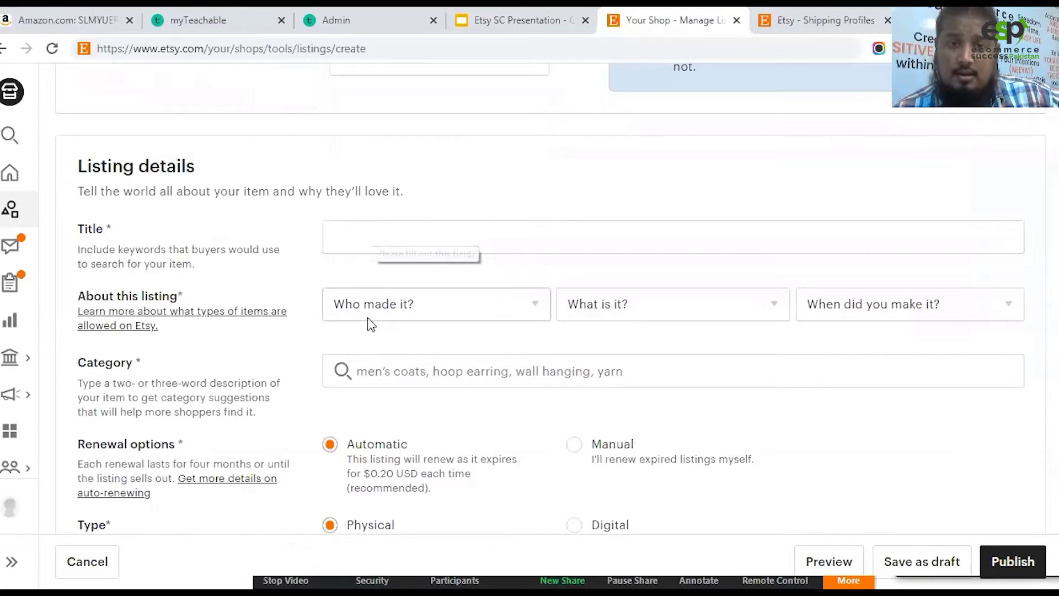
pyautogui.click(407, 227)
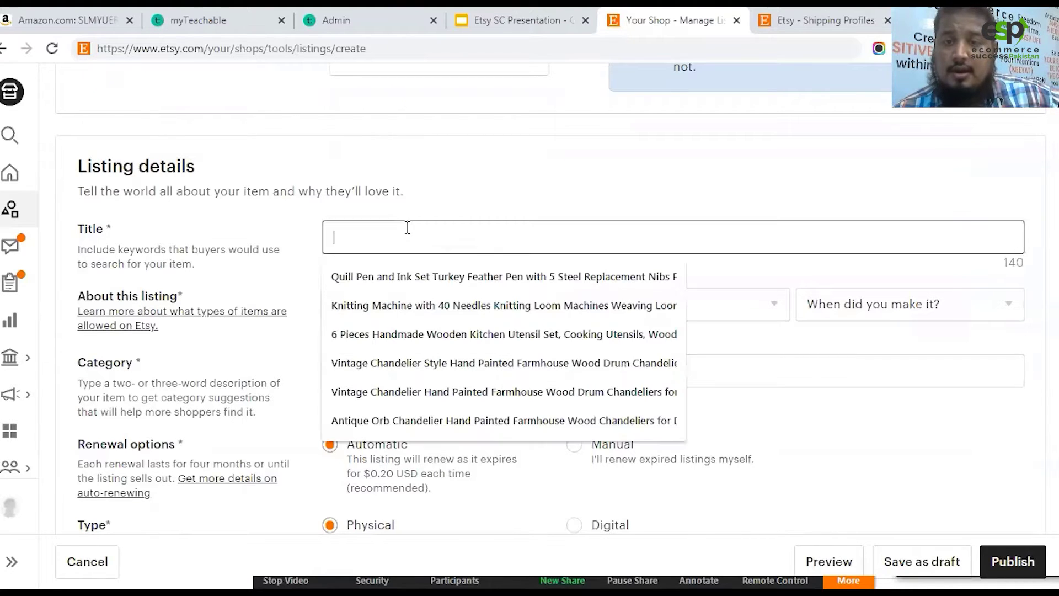
pyautogui.click(807, 176)
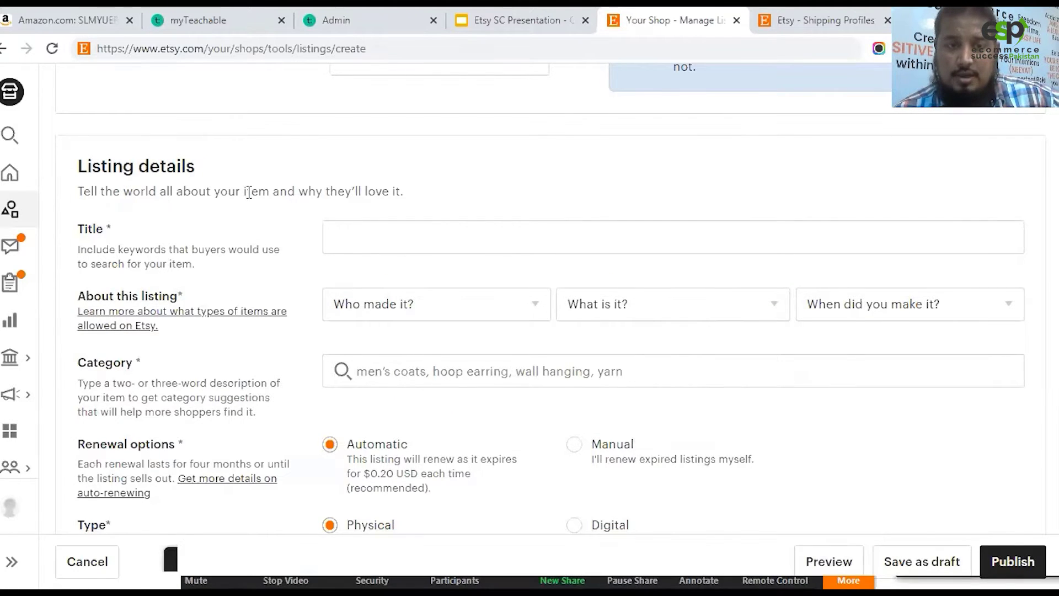
# - Describe the listing as made by another company or person, a finished product, made in 2020 - 2021
pyautogui.scroll(-1, 271, 227)
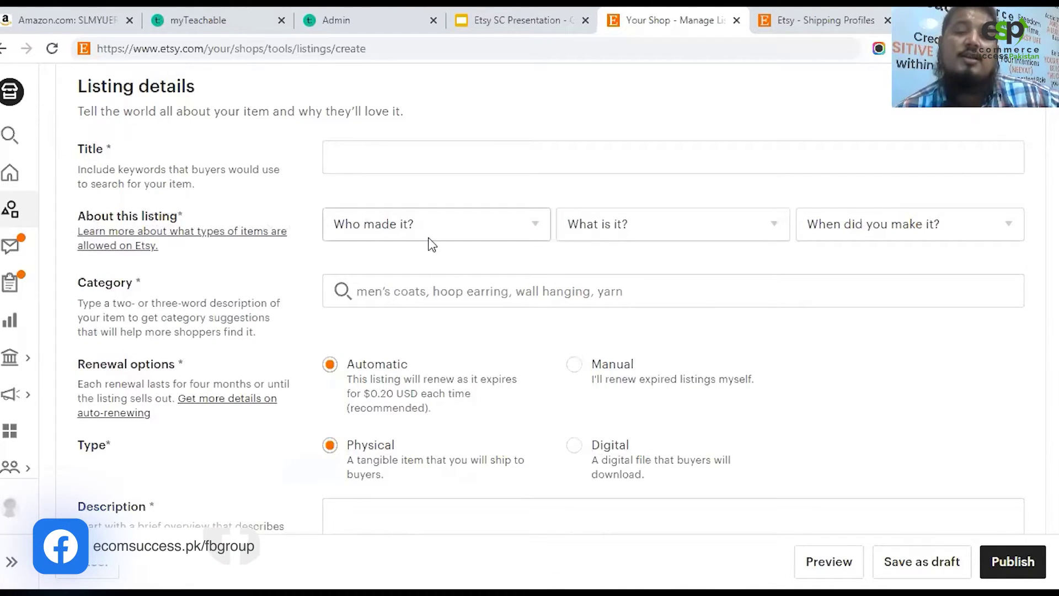
pyautogui.click(478, 231)
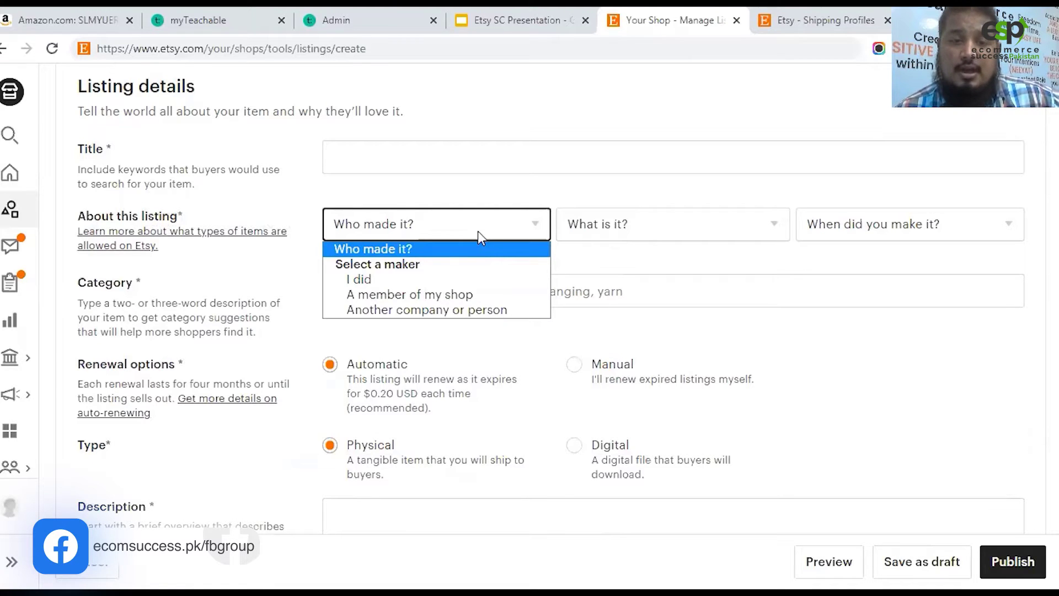
pyautogui.click(490, 312)
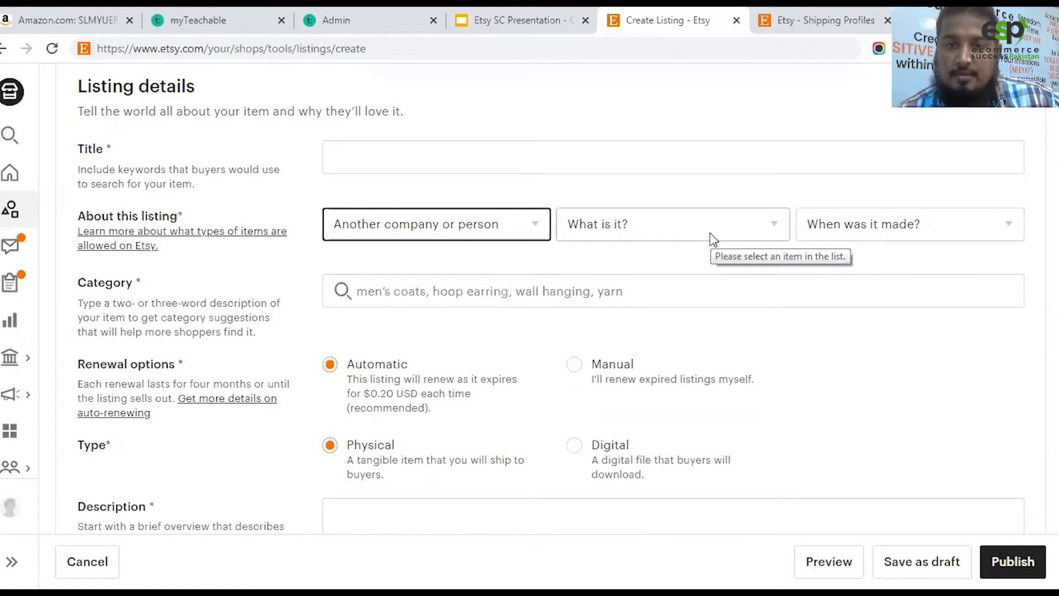
pyautogui.click(678, 229)
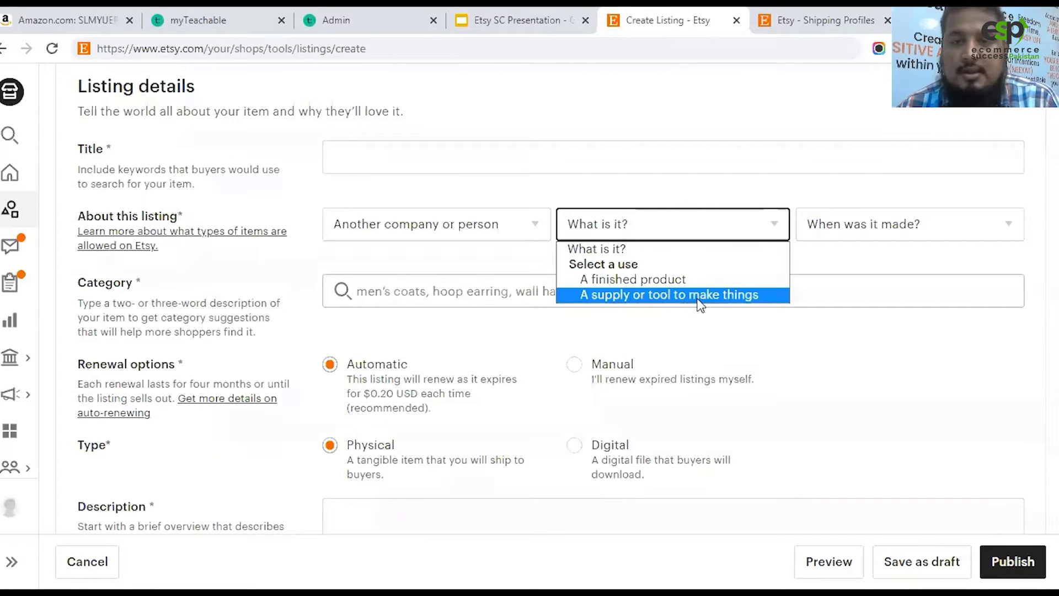
pyautogui.click(764, 280)
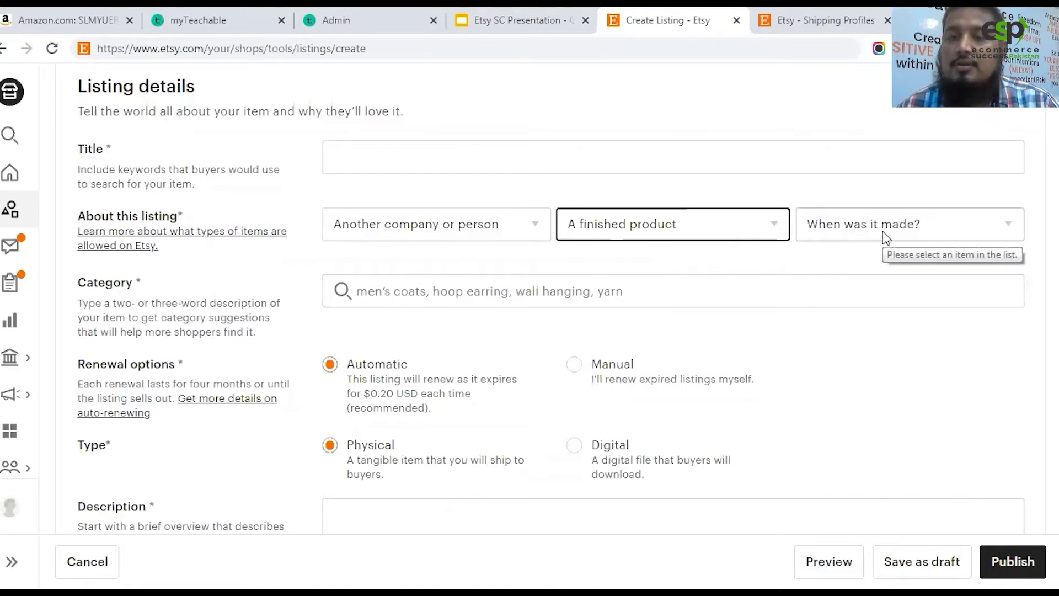
pyautogui.click(837, 230)
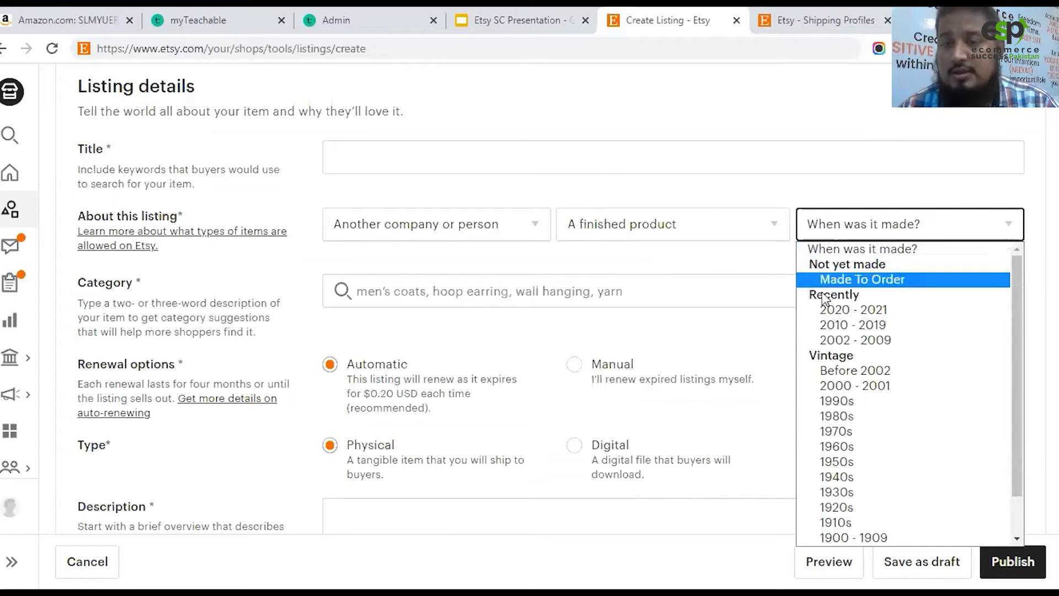
pyautogui.click(901, 313)
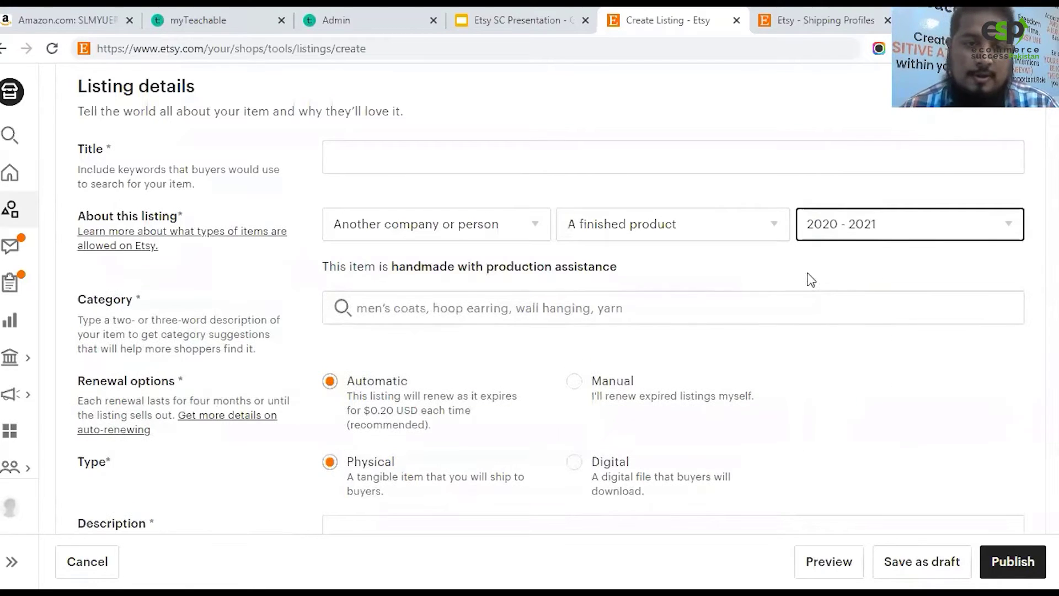
# - Set the listing's category to Chandeliers, under Home & Living, Lighting, Chandeliers & Pendant Lights
pyautogui.scroll(-2, 717, 260)
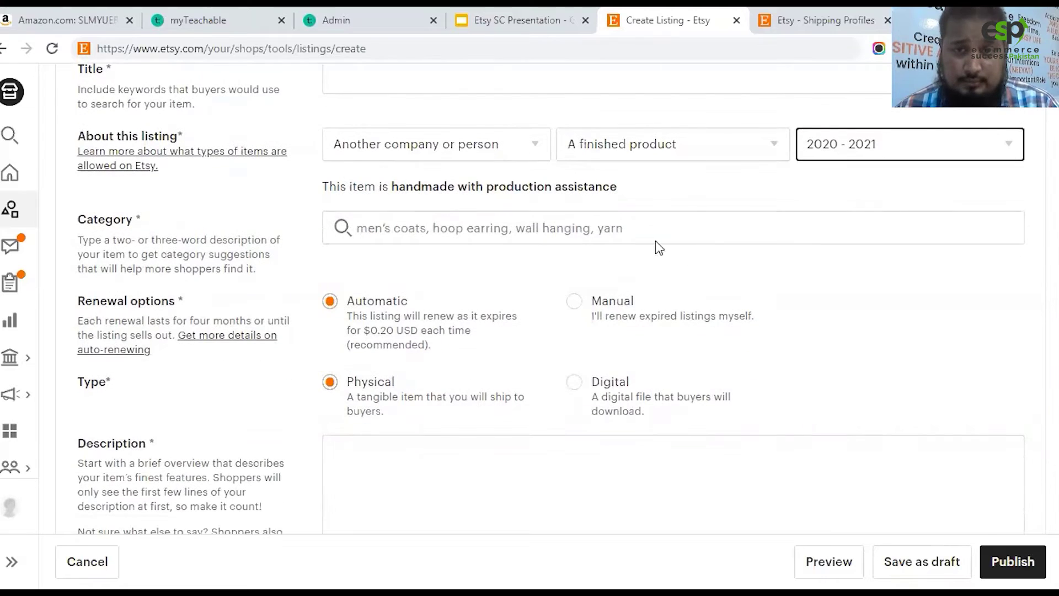
pyautogui.click(490, 237)
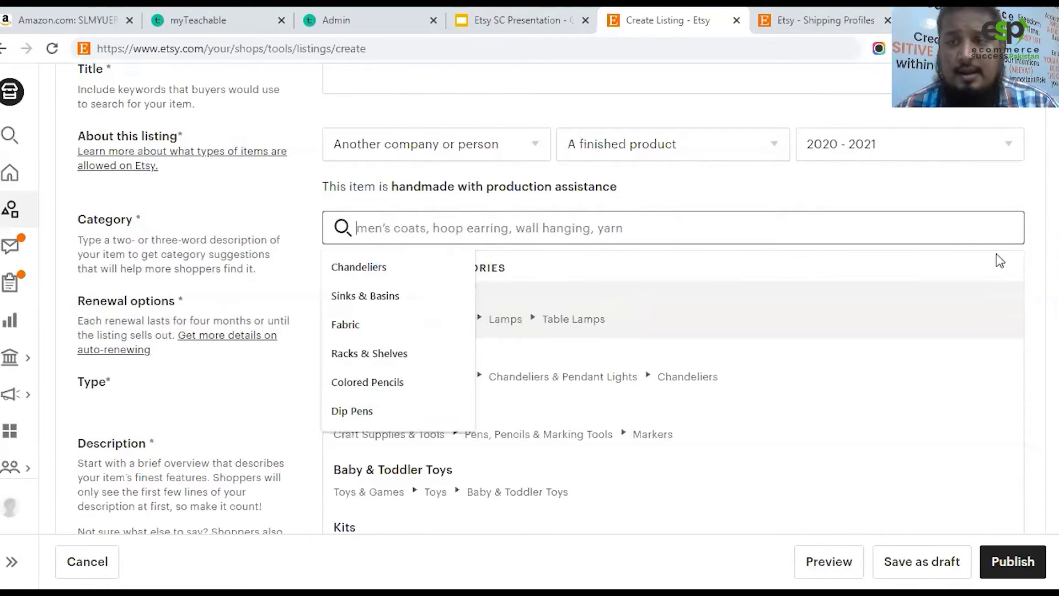
pyautogui.click(1035, 247)
pyautogui.click(789, 224)
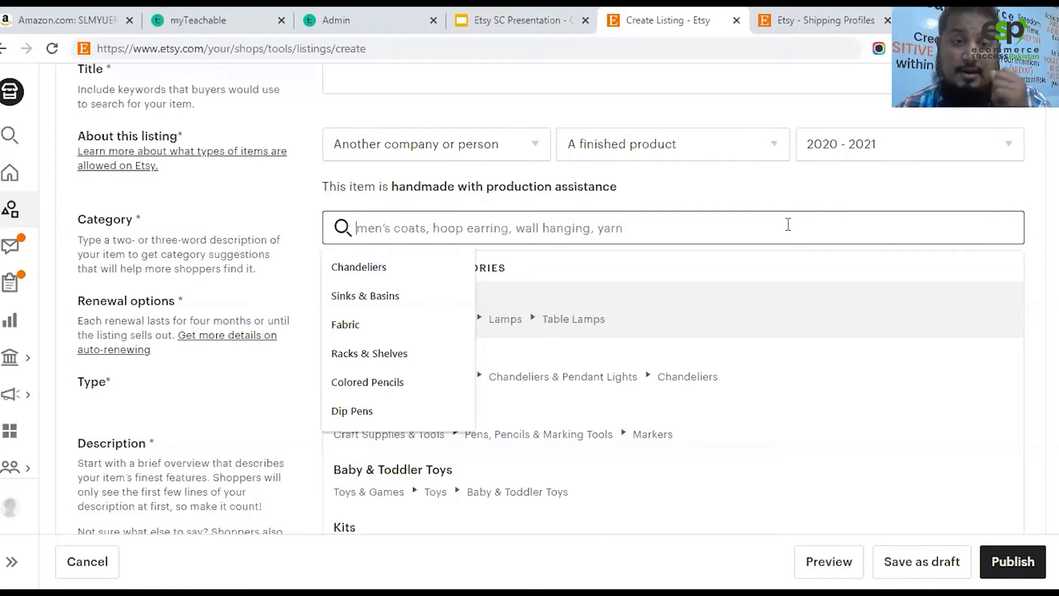
pyautogui.click(417, 267)
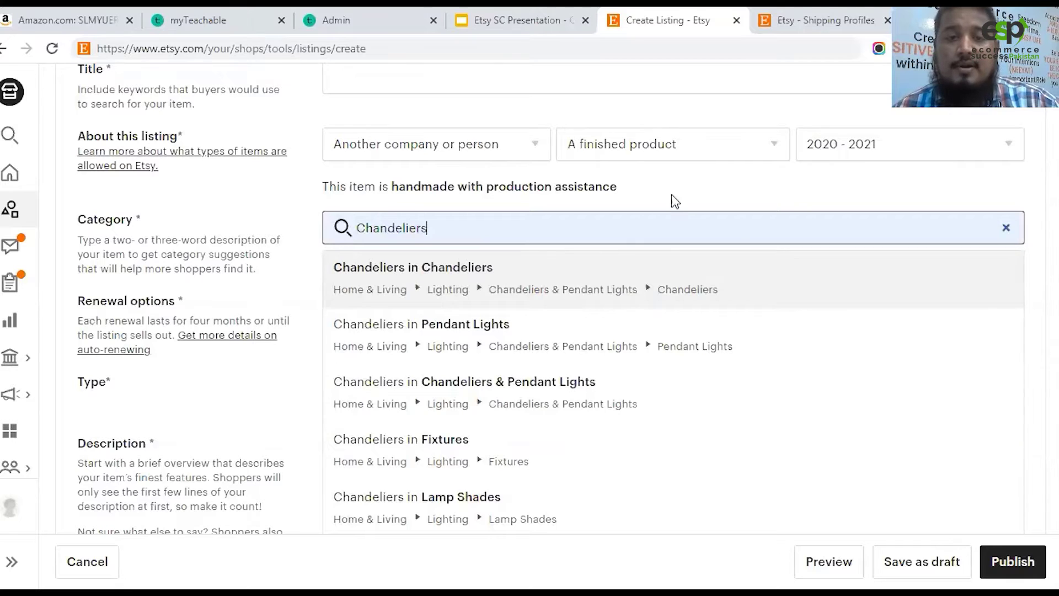
pyautogui.scroll(-2, 634, 193)
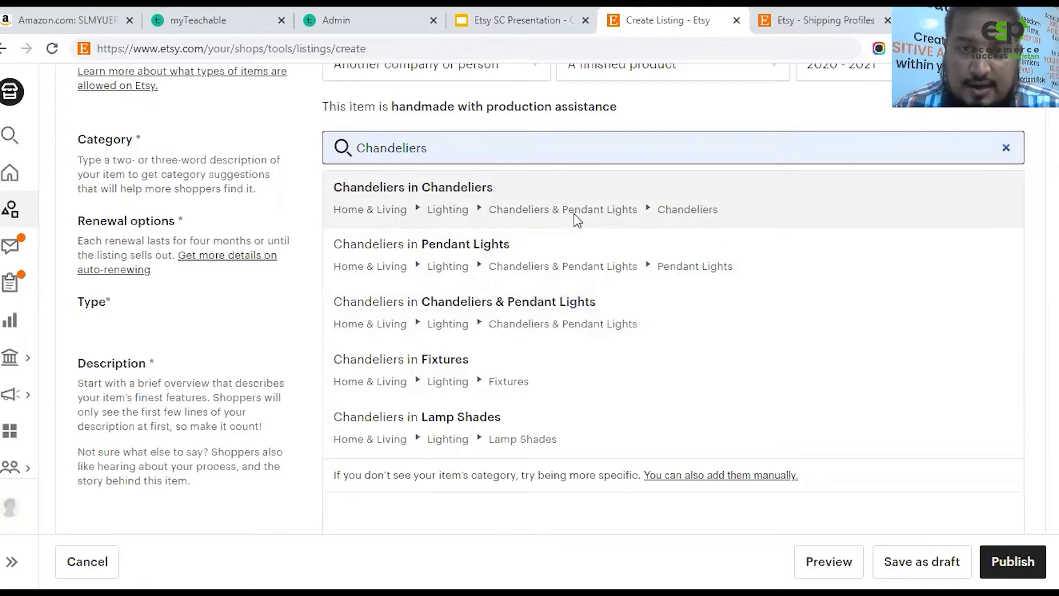
pyautogui.click(576, 218)
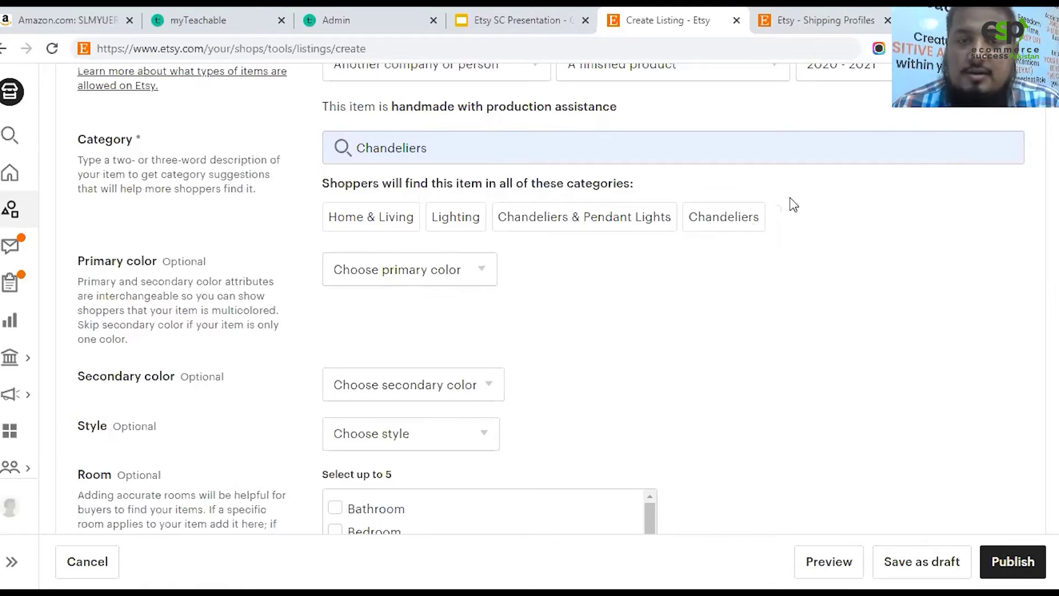
# - Review the optional chandelier attributes, from primary and secondary color through style and room to material
pyautogui.scroll(-1, 809, 249)
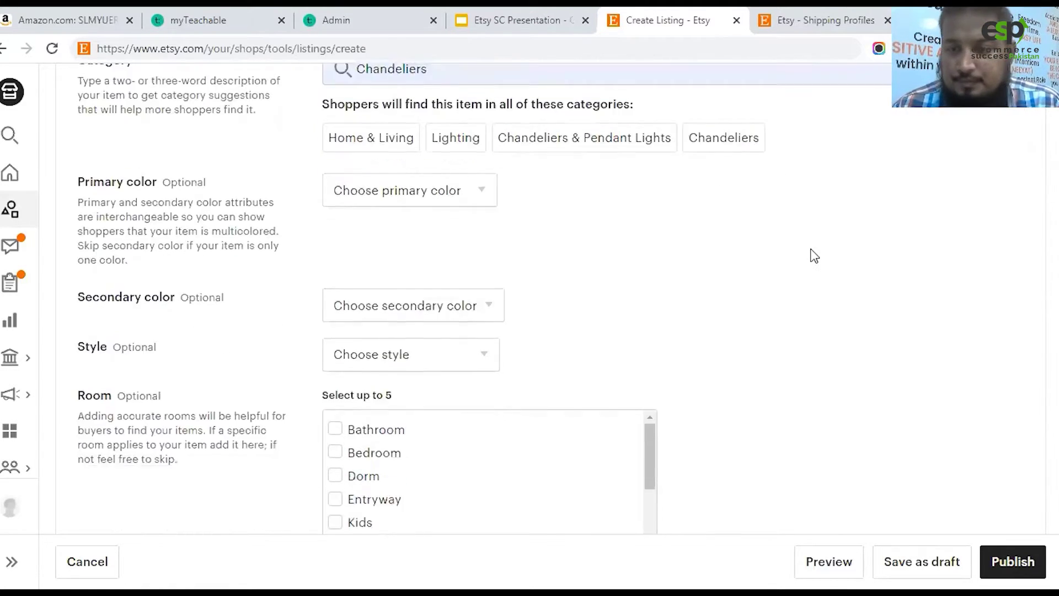
pyautogui.scroll(1, 812, 253)
pyautogui.moveTo(105, 261); pyautogui.dragTo(126, 260)
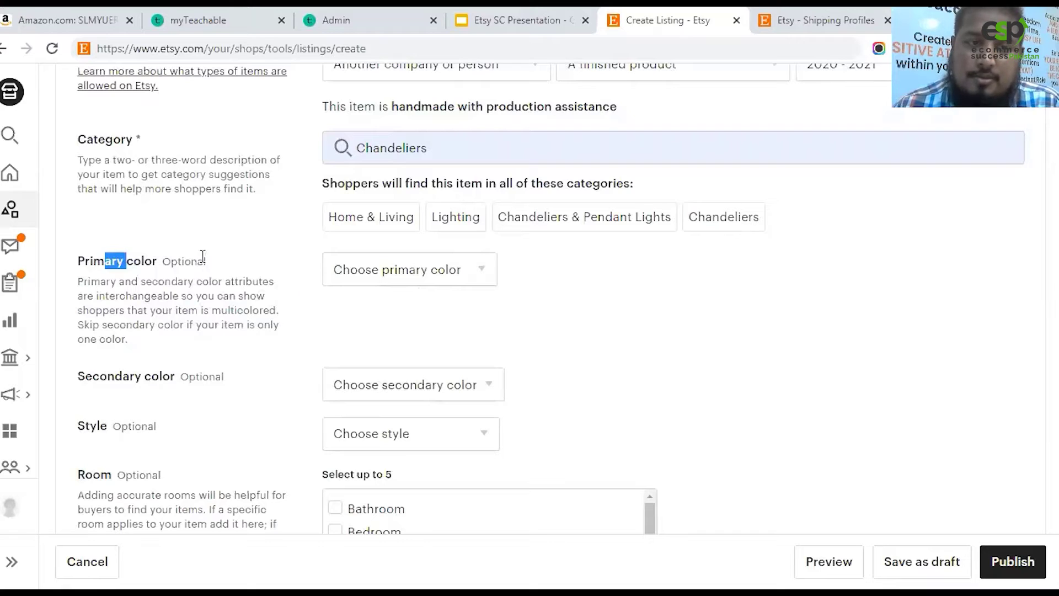
pyautogui.moveTo(204, 260); pyautogui.dragTo(162, 261)
pyautogui.scroll(-3, 243, 342)
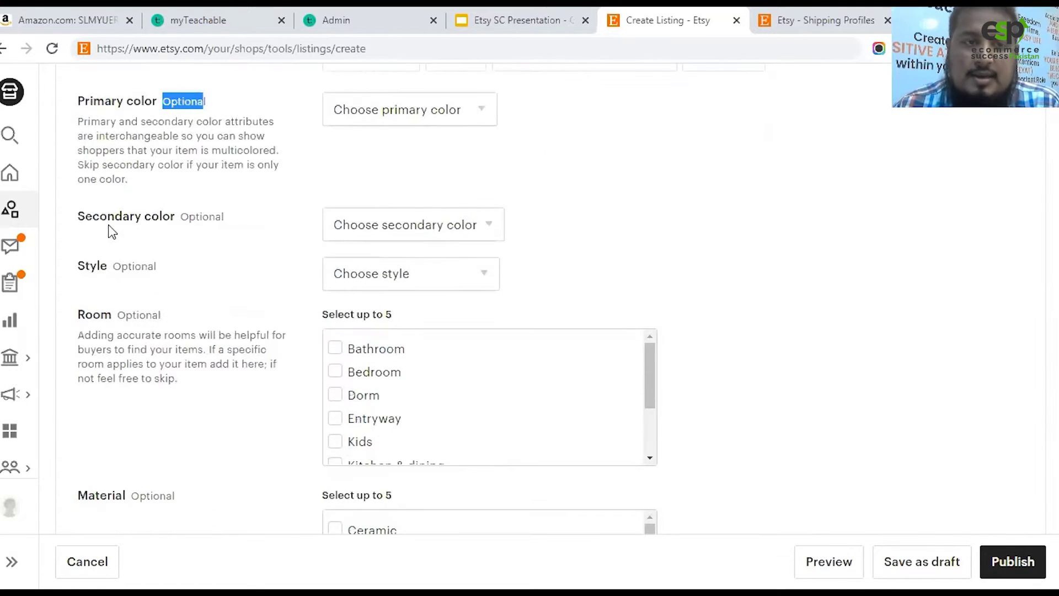
pyautogui.moveTo(114, 217); pyautogui.dragTo(144, 218)
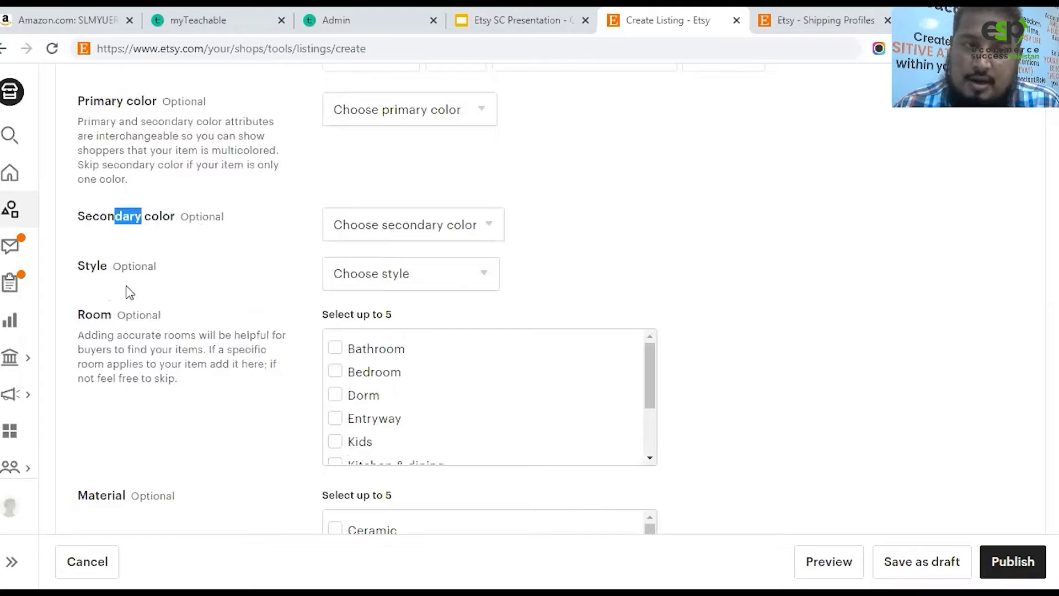
pyautogui.scroll(-2, 149, 279)
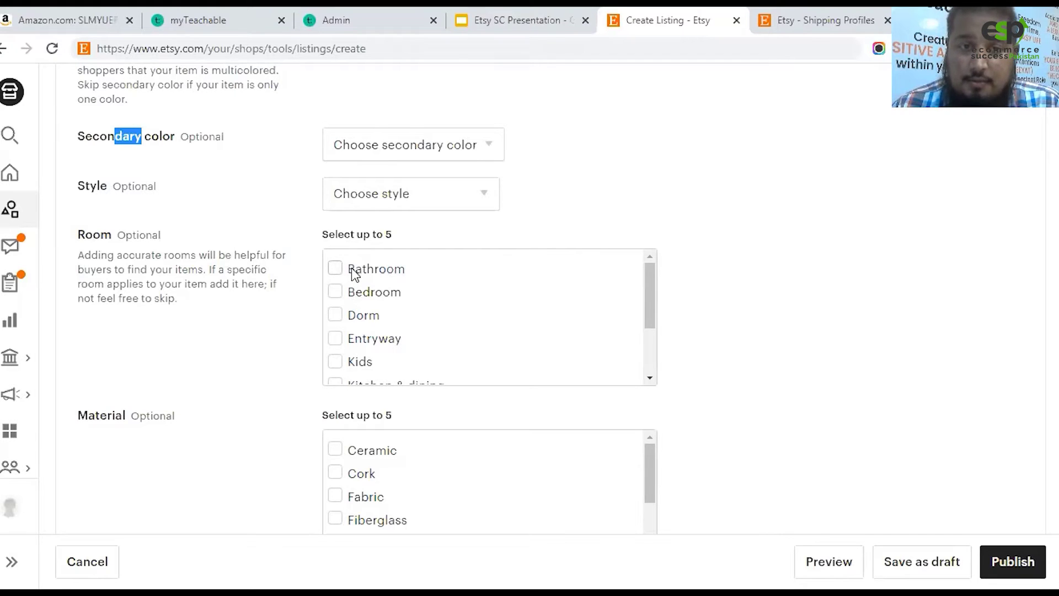
pyautogui.scroll(-1, 588, 314)
pyautogui.scroll(1, 588, 314)
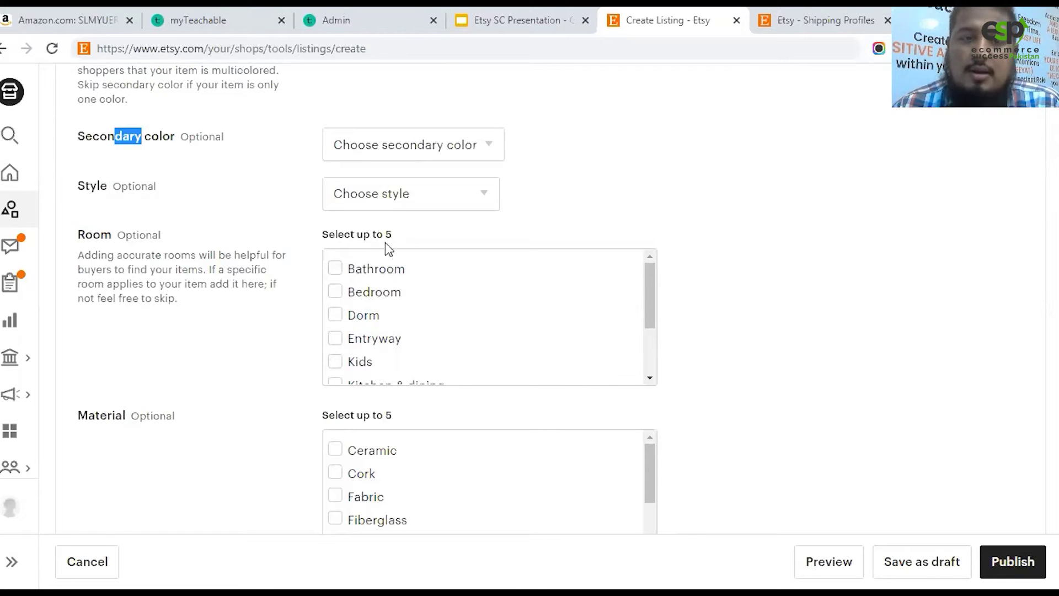
# - Assign the listing to the rooms Bathroom, Kitchen & dining, Living room, Patio & outdoor and Entryway
pyautogui.click(335, 267)
pyautogui.scroll(-3, 400, 323)
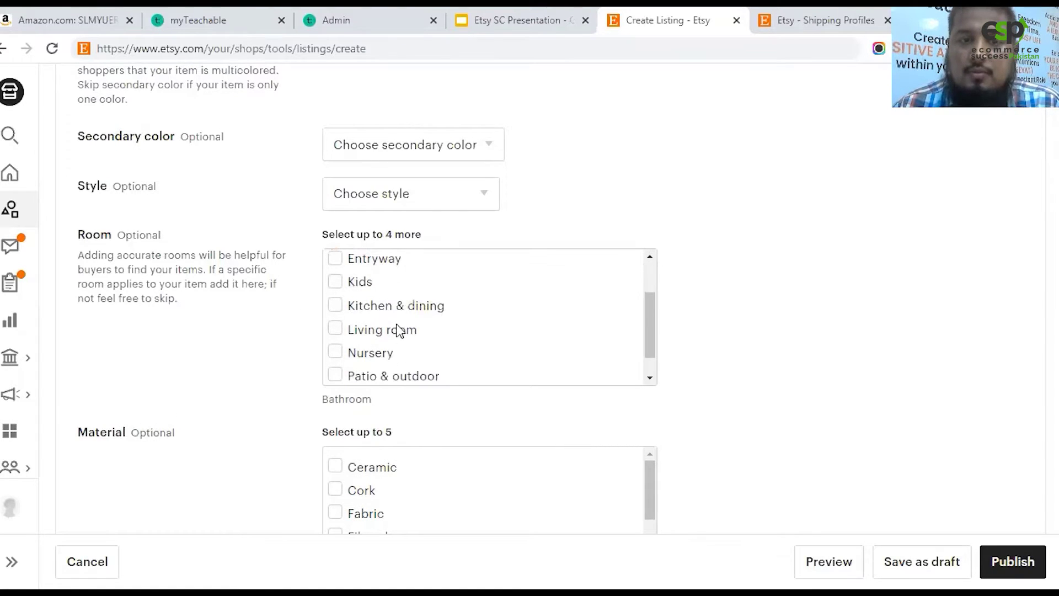
pyautogui.click(336, 305)
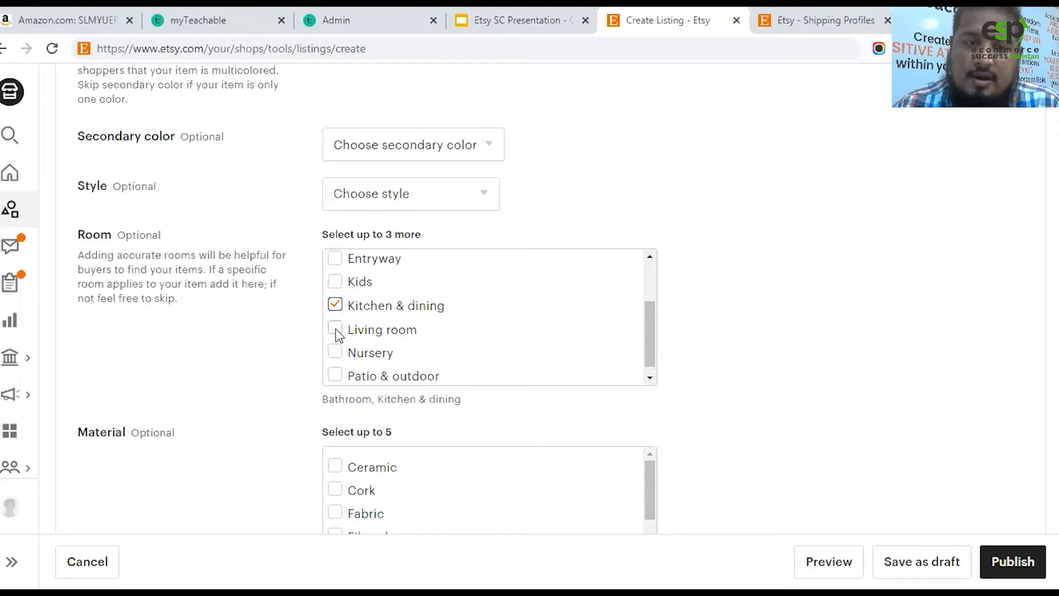
pyautogui.click(336, 329)
pyautogui.scroll(-1, 430, 326)
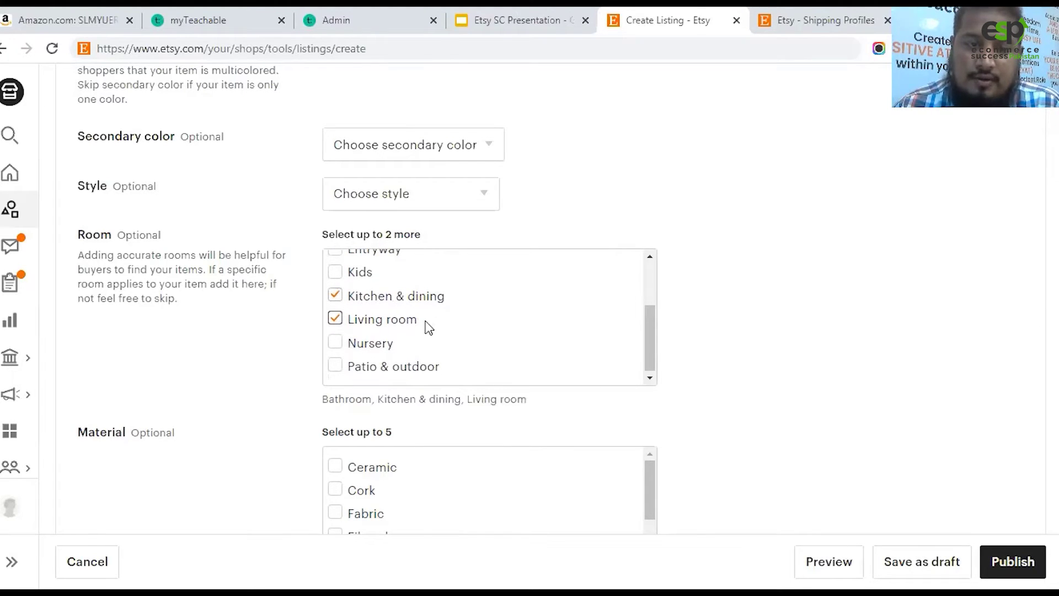
pyautogui.click(339, 366)
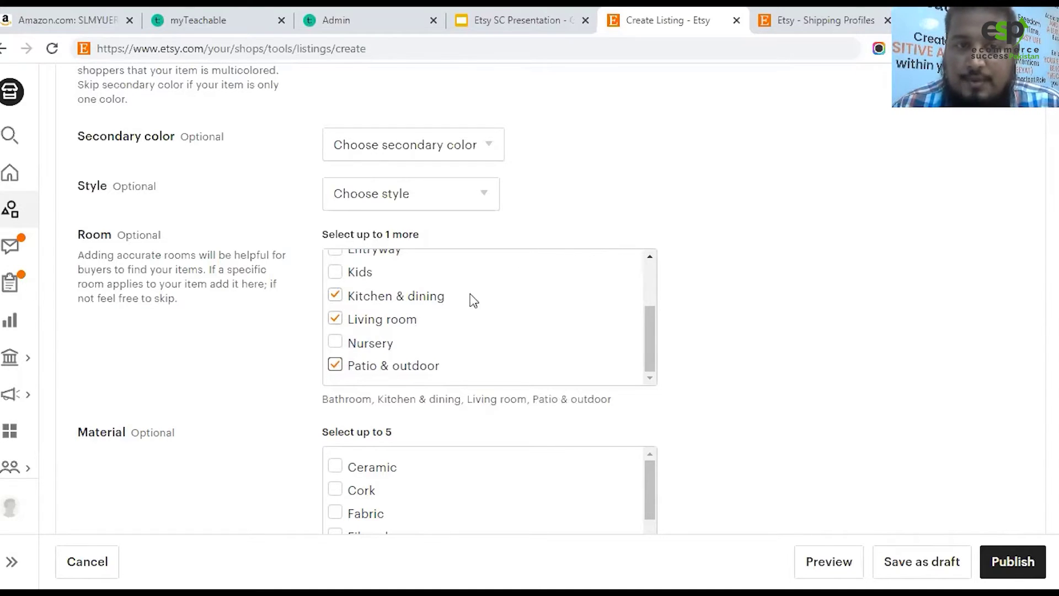
pyautogui.scroll(2, 473, 301)
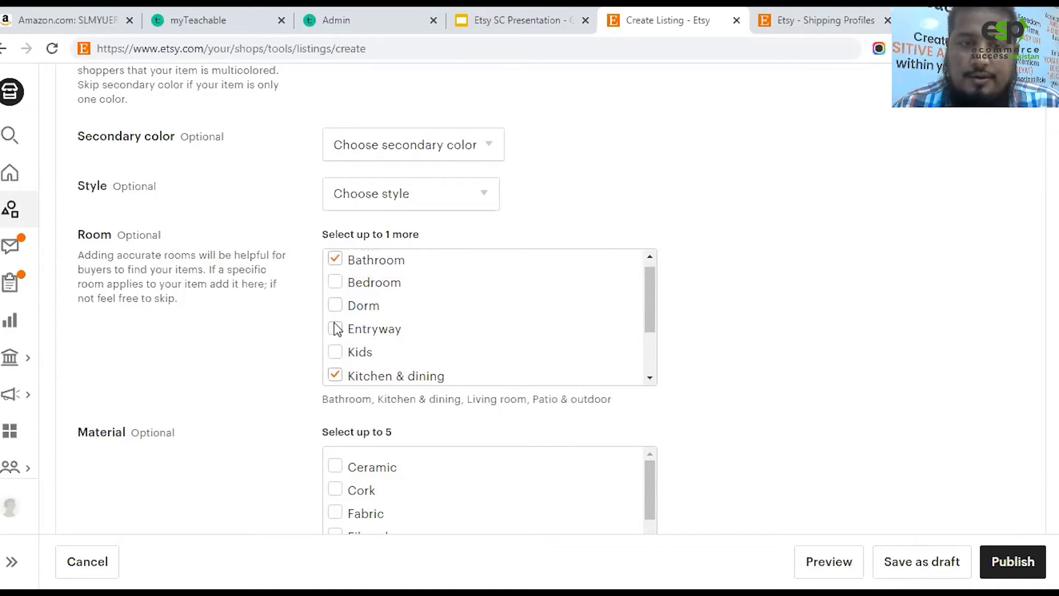
pyautogui.click(336, 329)
pyautogui.scroll(-1, 751, 250)
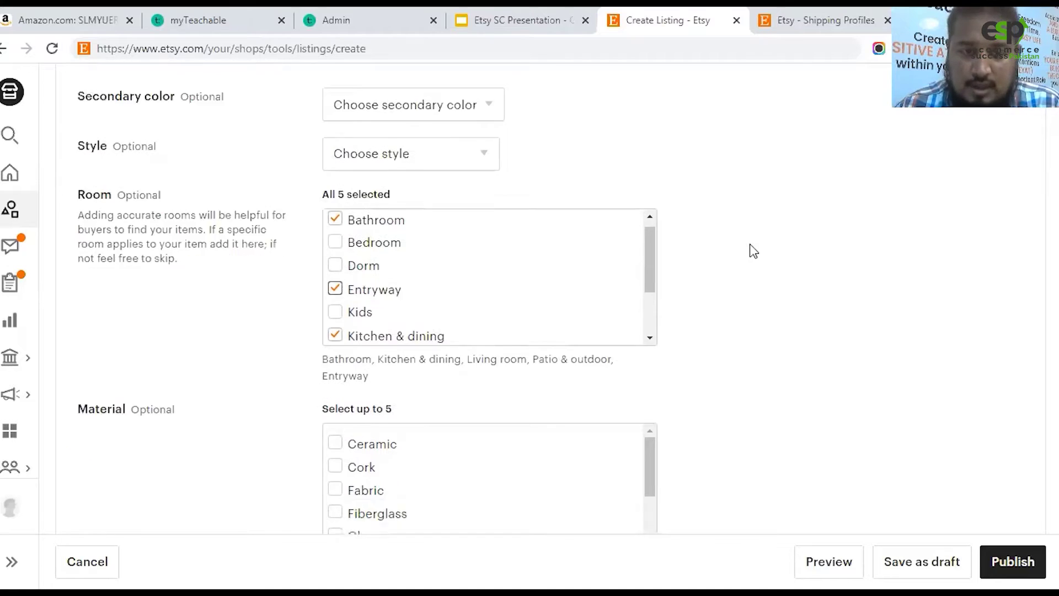
# - Review the optional material choices and the height, width, depth, occasion and holiday attributes
pyautogui.scroll(1, 751, 246)
pyautogui.scroll(-4, 822, 244)
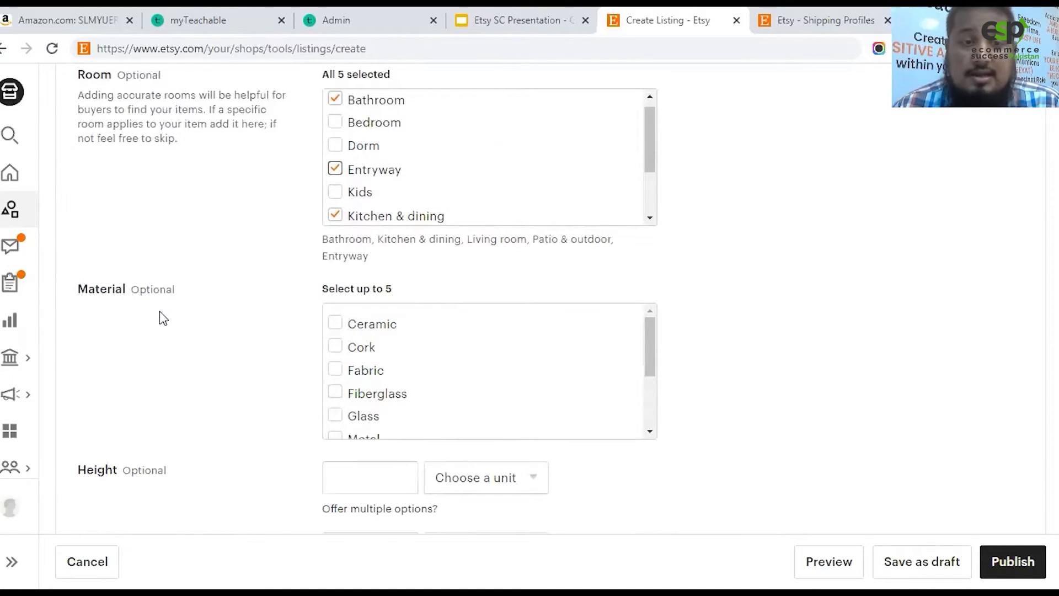
pyautogui.scroll(-2, 163, 318)
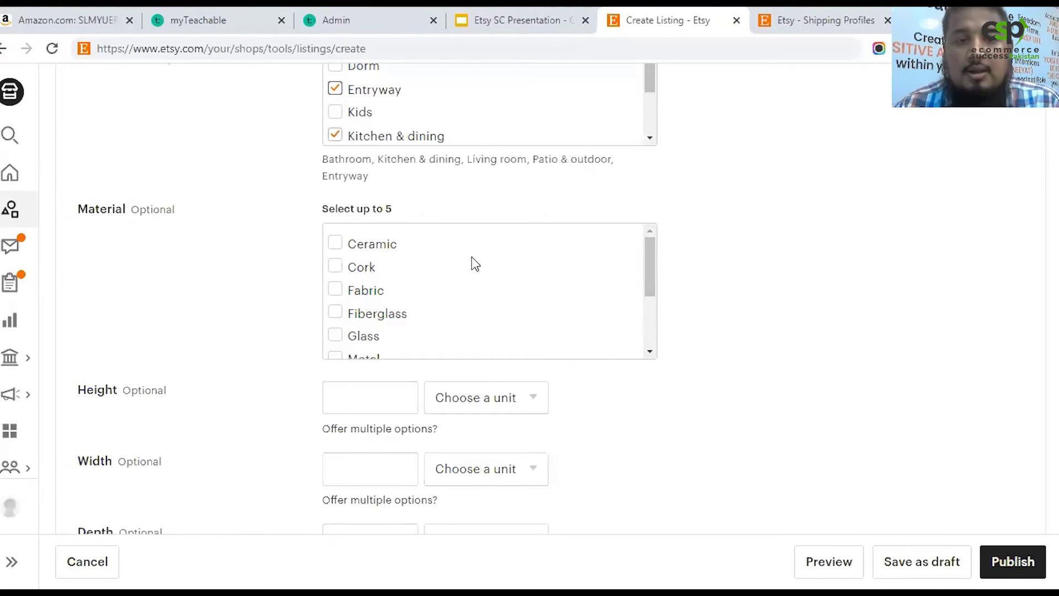
pyautogui.scroll(-2, 472, 262)
pyautogui.scroll(2, 441, 264)
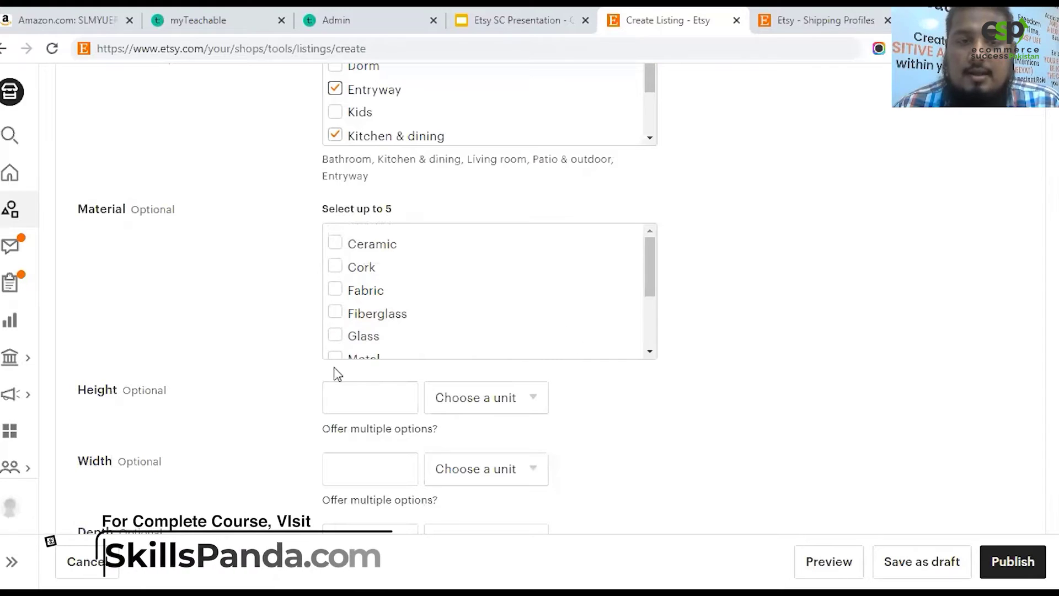
pyautogui.scroll(-2, 335, 300)
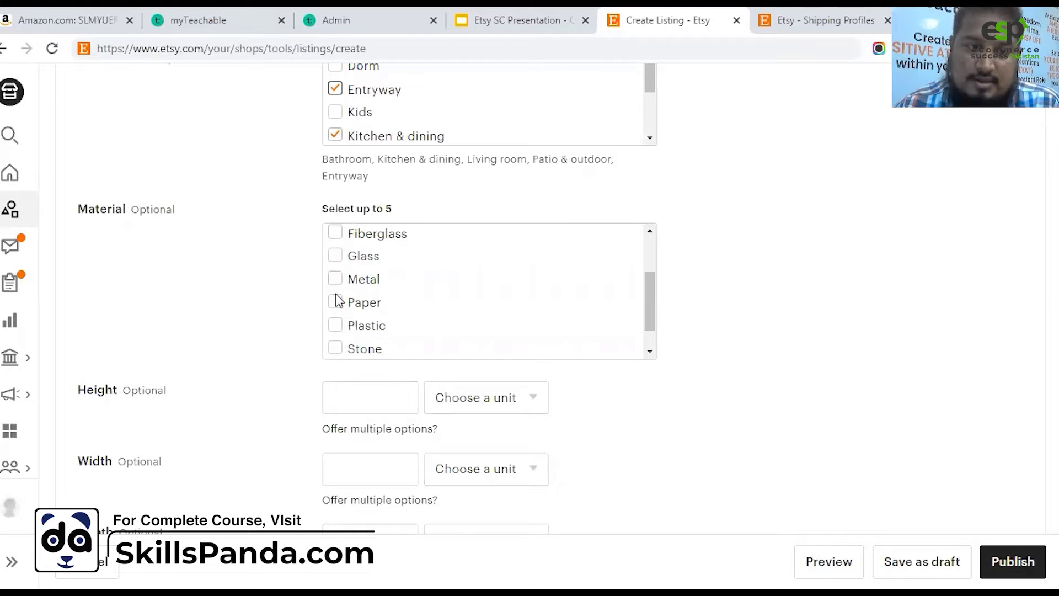
pyautogui.scroll(-4, 231, 314)
pyautogui.scroll(2, 236, 309)
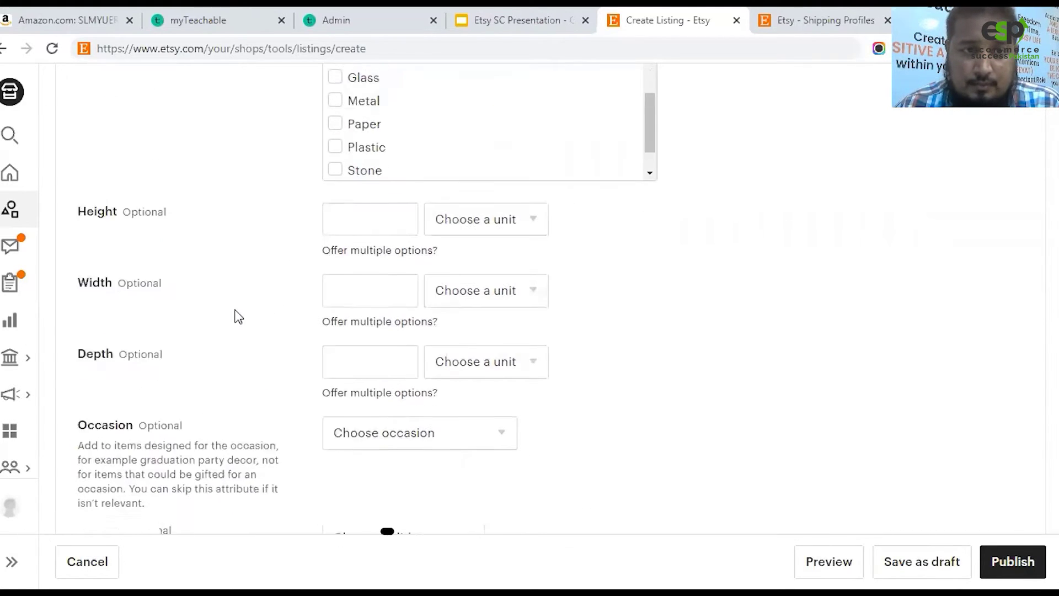
pyautogui.scroll(-1, 236, 316)
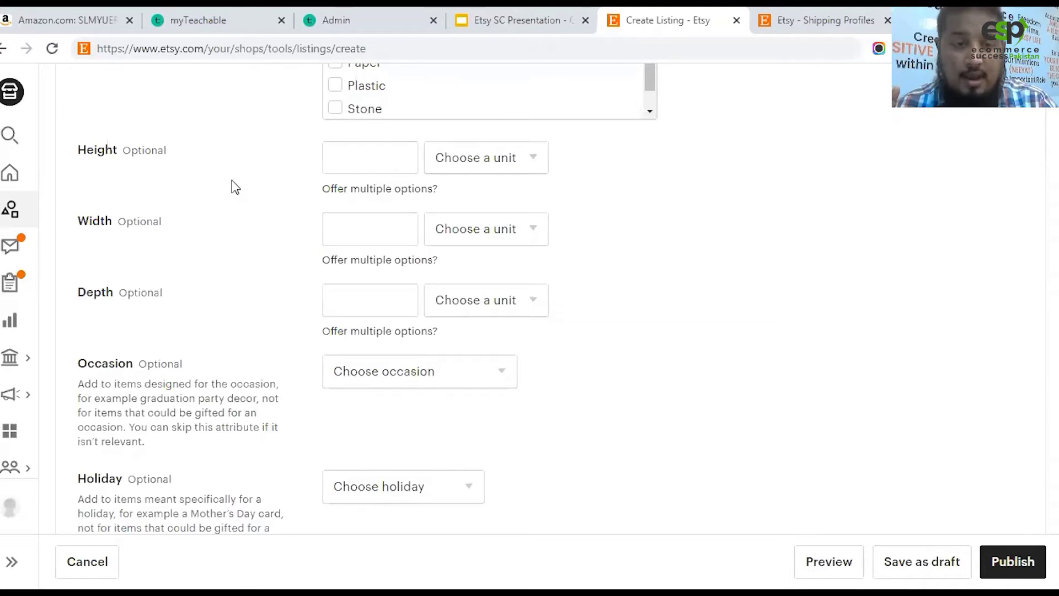
pyautogui.scroll(1, 237, 188)
pyautogui.scroll(-5, 237, 184)
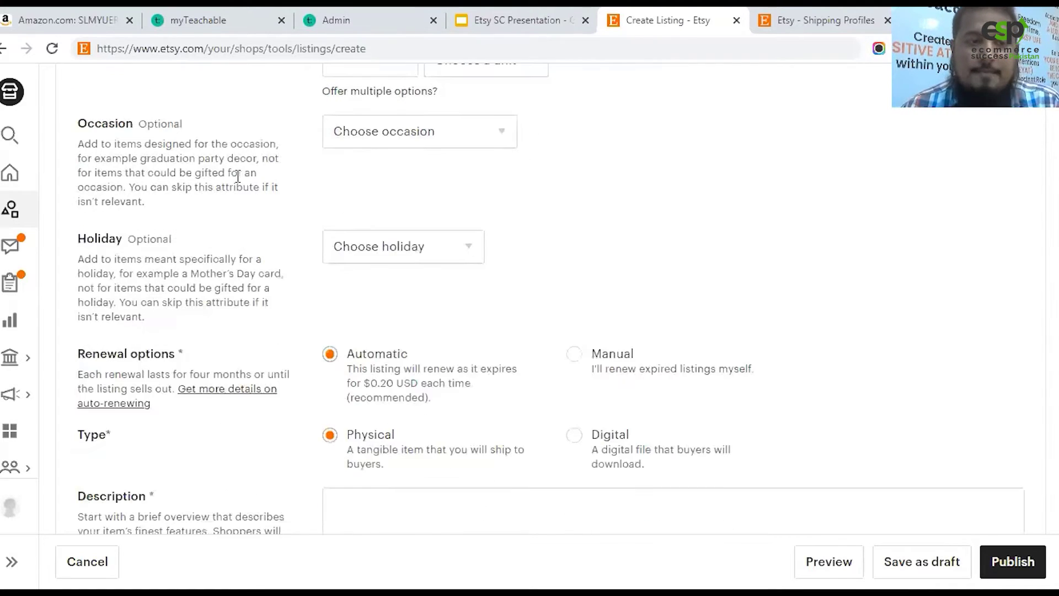
pyautogui.scroll(3, 194, 194)
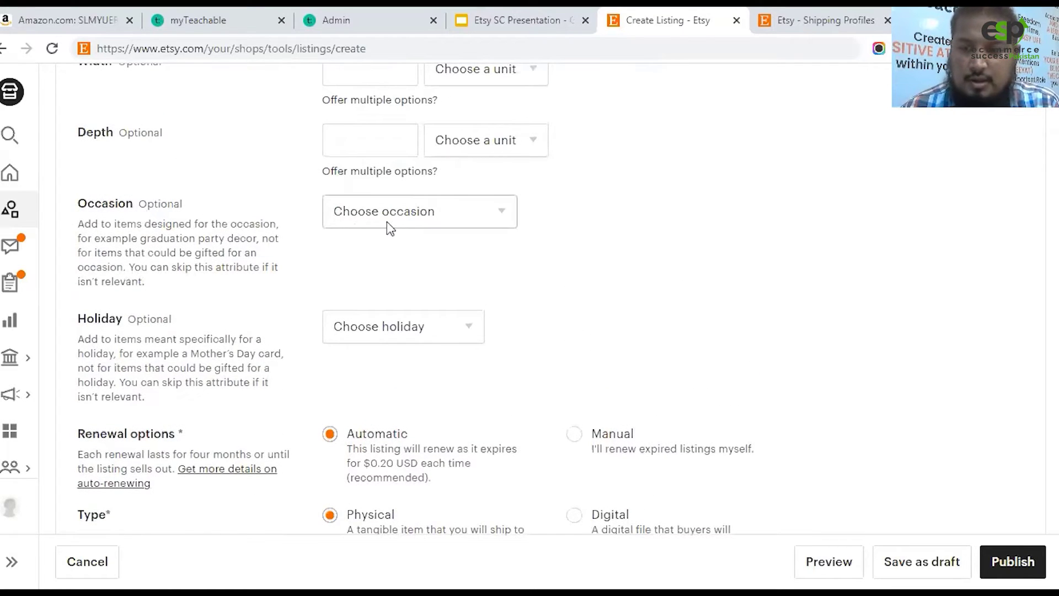
pyautogui.scroll(-3, 638, 300)
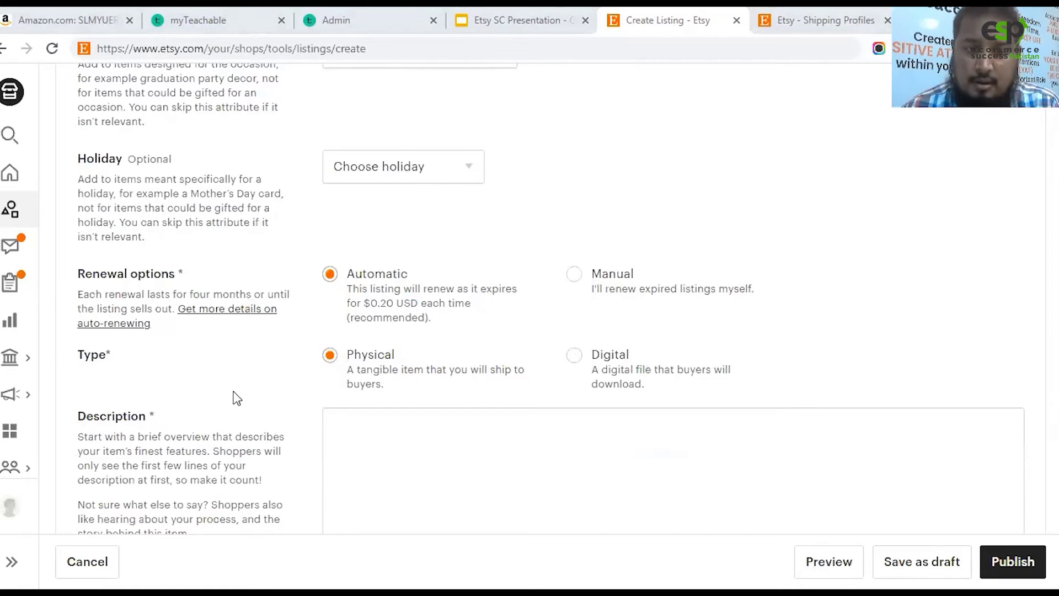
# - Review the listing's renewal options, type, description and production partners sections
pyautogui.moveTo(231, 397); pyautogui.dragTo(241, 358)
pyautogui.scroll(-1, 241, 357)
pyautogui.click(240, 304)
pyautogui.scroll(-2, 242, 295)
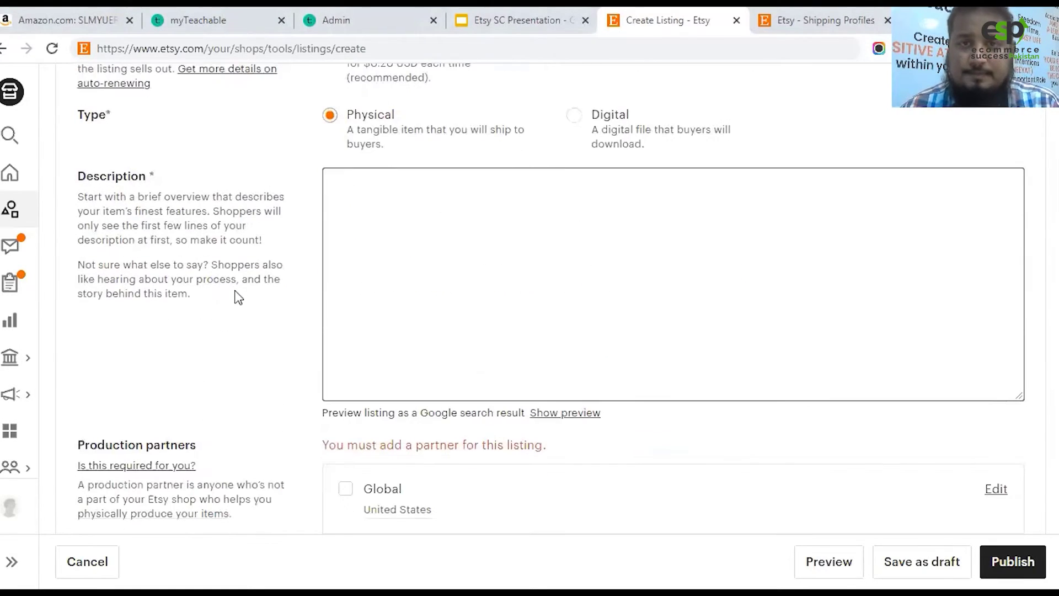
pyautogui.scroll(1, 236, 276)
pyautogui.scroll(-1, 232, 253)
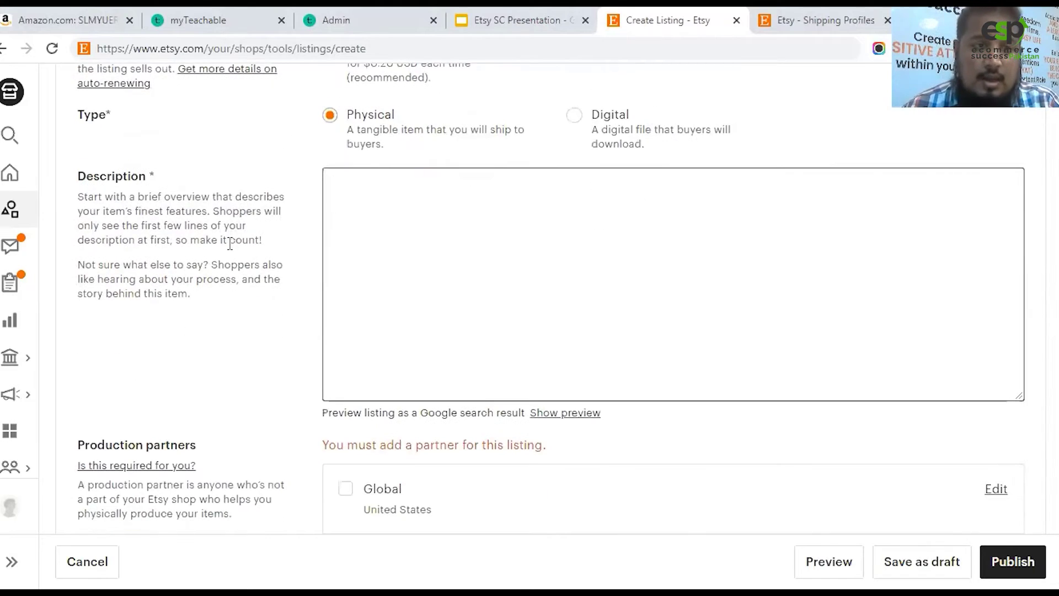
pyautogui.scroll(1, 230, 236)
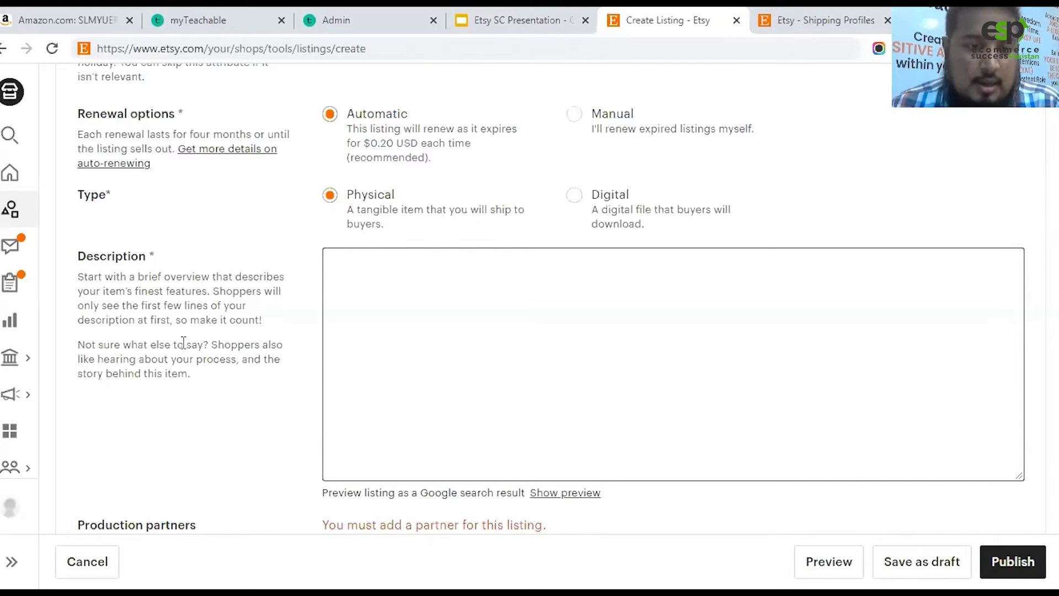
pyautogui.scroll(-1, 190, 342)
pyautogui.scroll(-2, 193, 331)
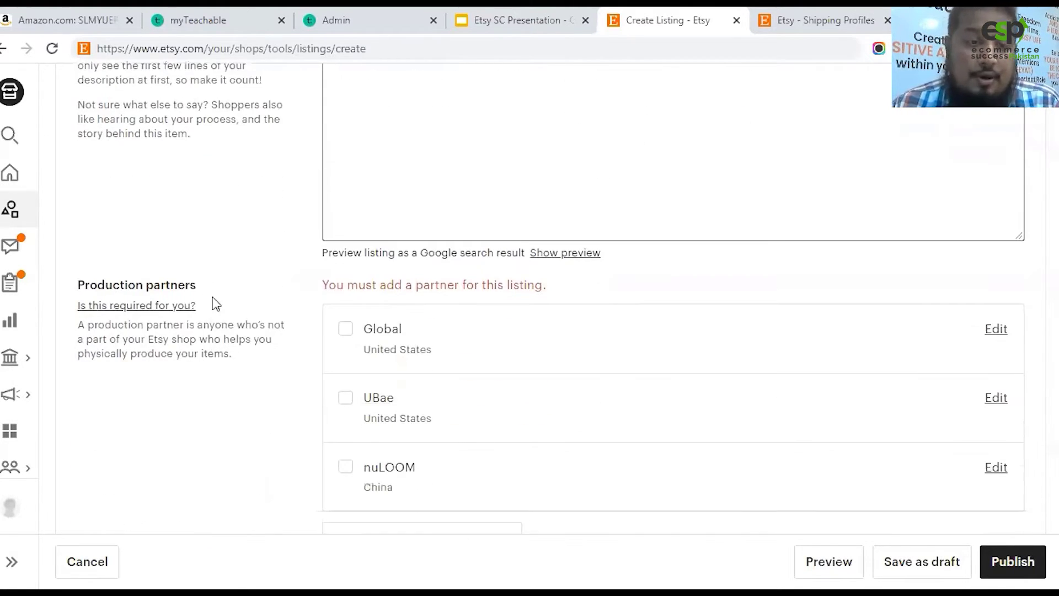
pyautogui.scroll(-1, 242, 304)
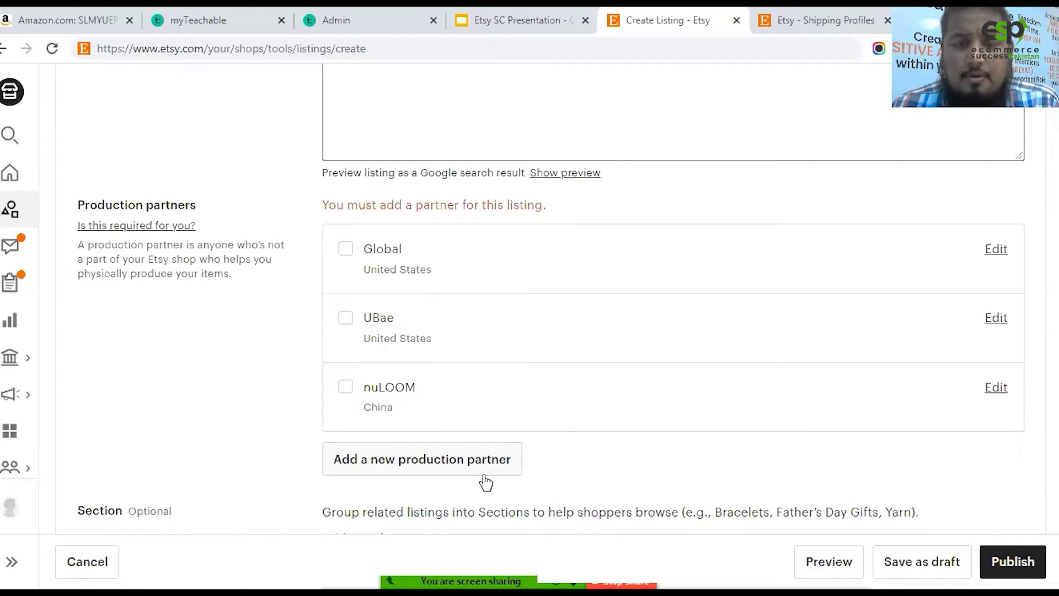
pyautogui.click(431, 469)
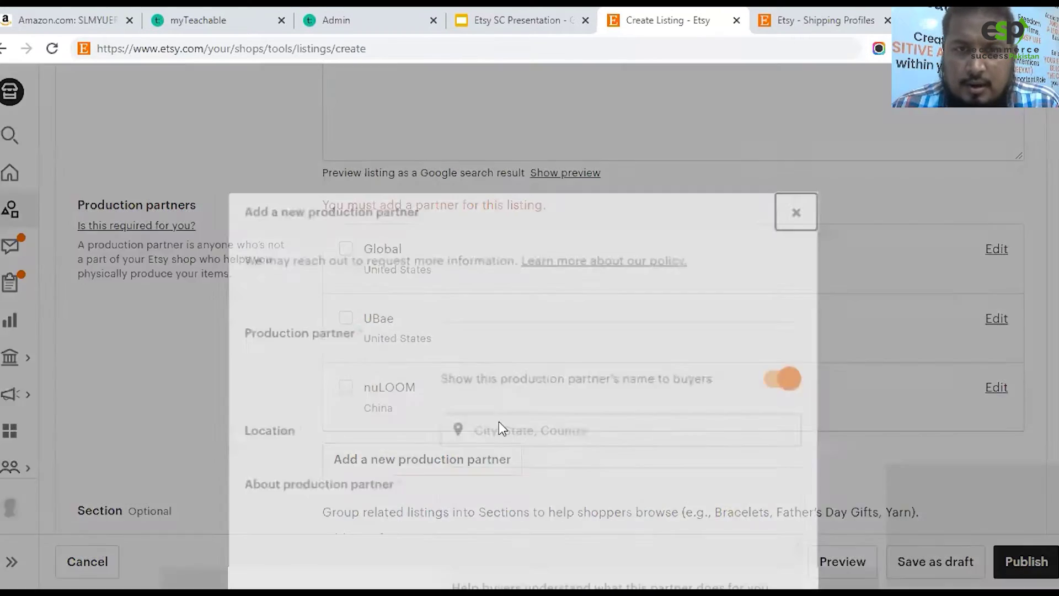
pyautogui.scroll(-3, 539, 357)
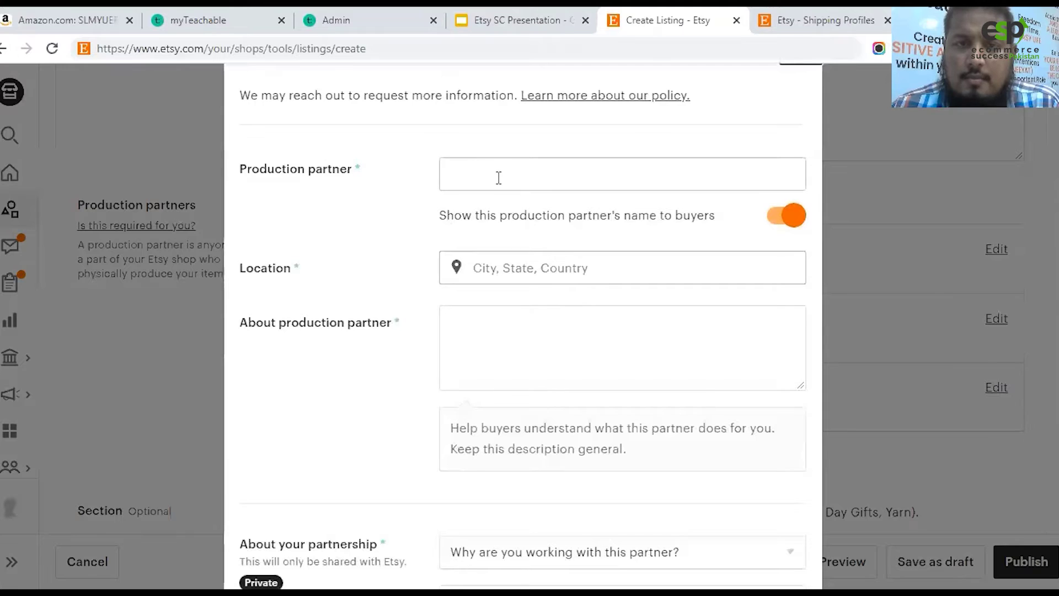
pyautogui.scroll(3, 499, 178)
pyautogui.click(796, 126)
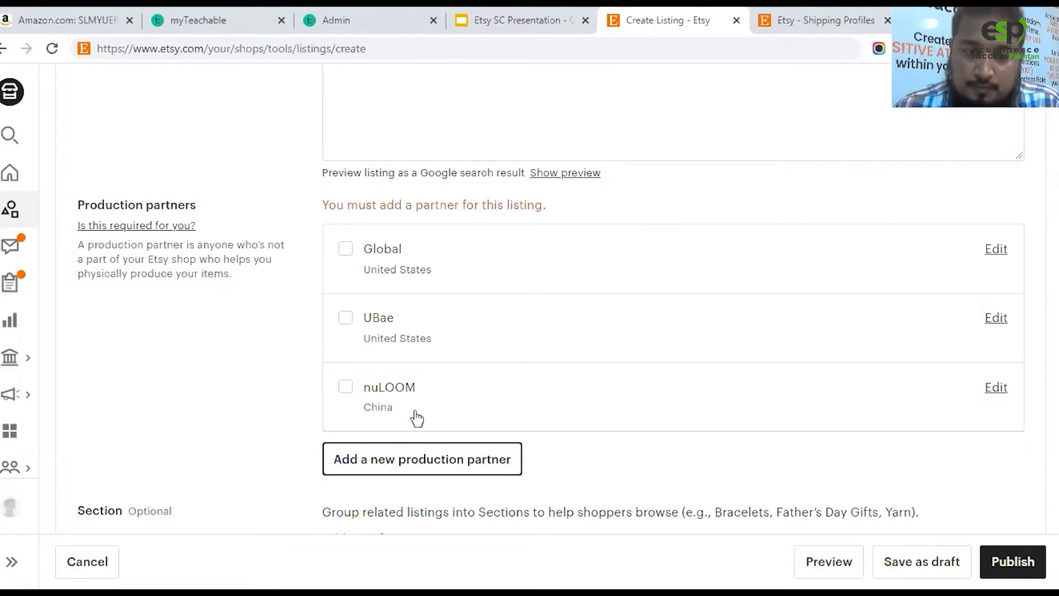
# - Start a new production partner named Global, located in United States Of America
pyautogui.click(419, 468)
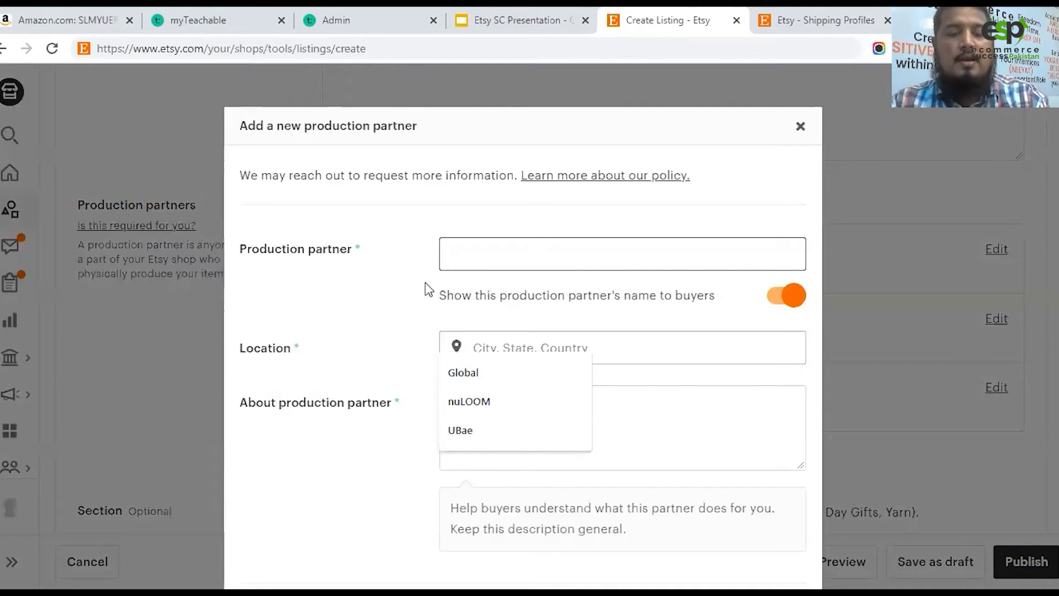
pyautogui.write('G')
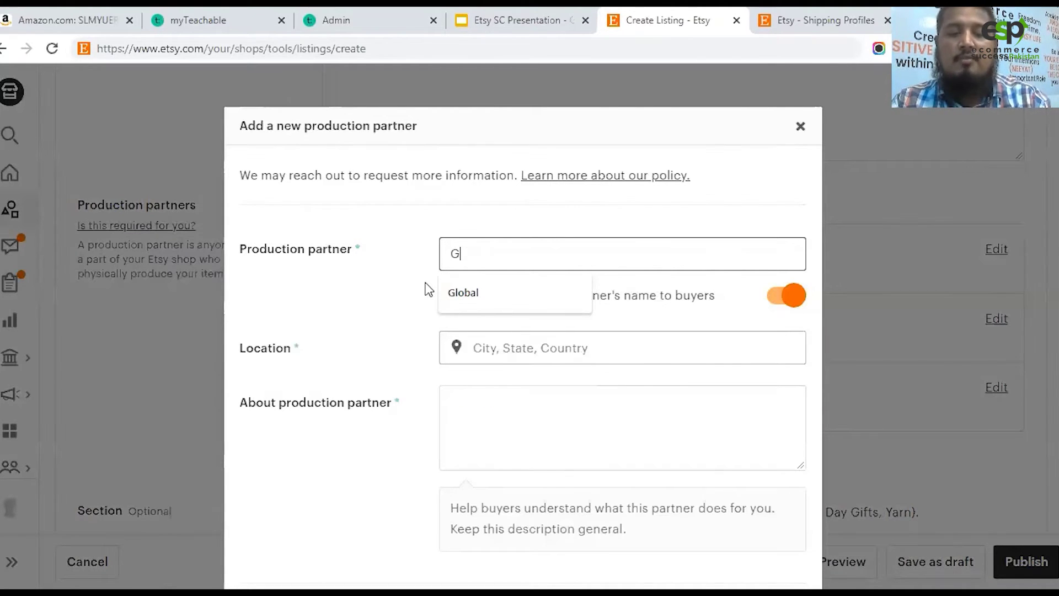
pyautogui.write('loba')
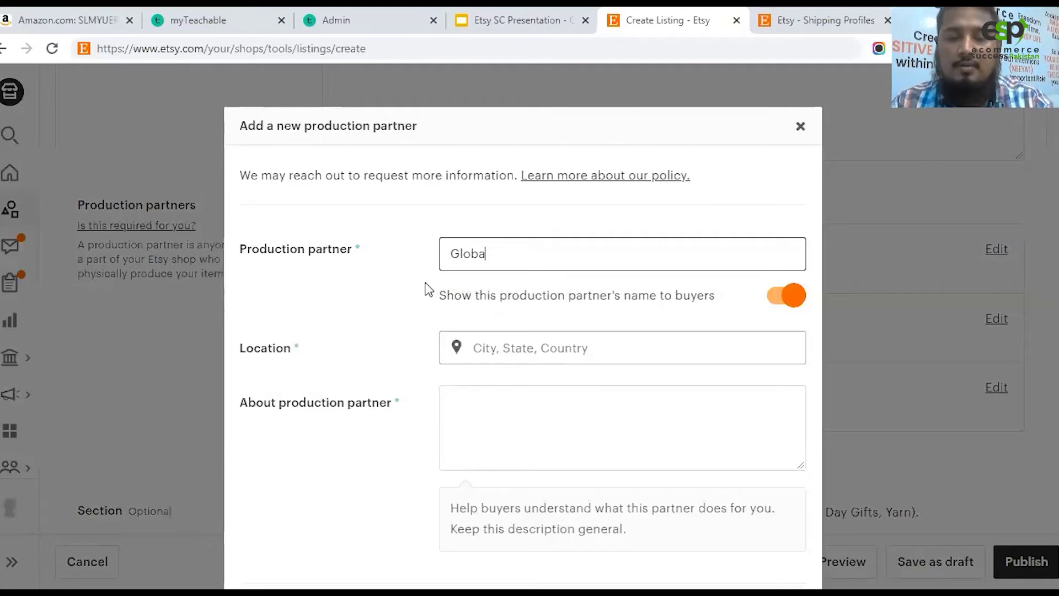
pyautogui.write('l')
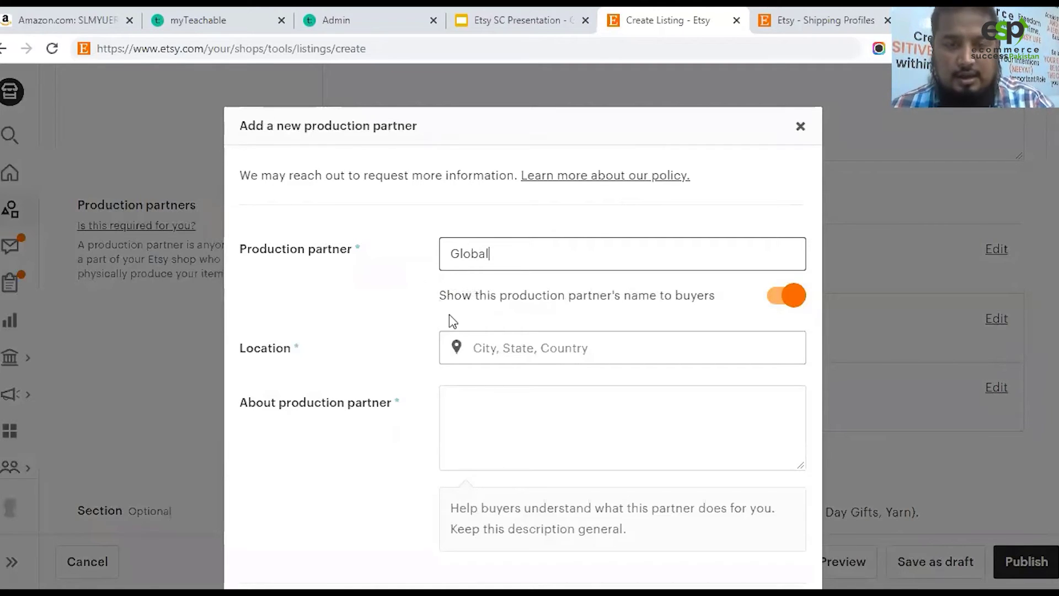
pyautogui.click(605, 345)
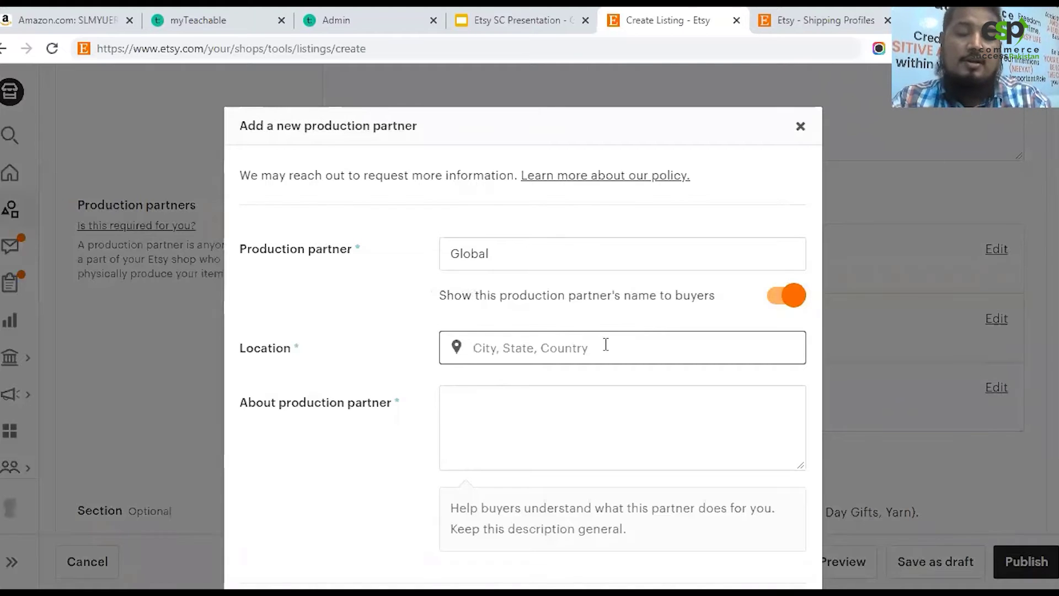
pyautogui.write('uni')
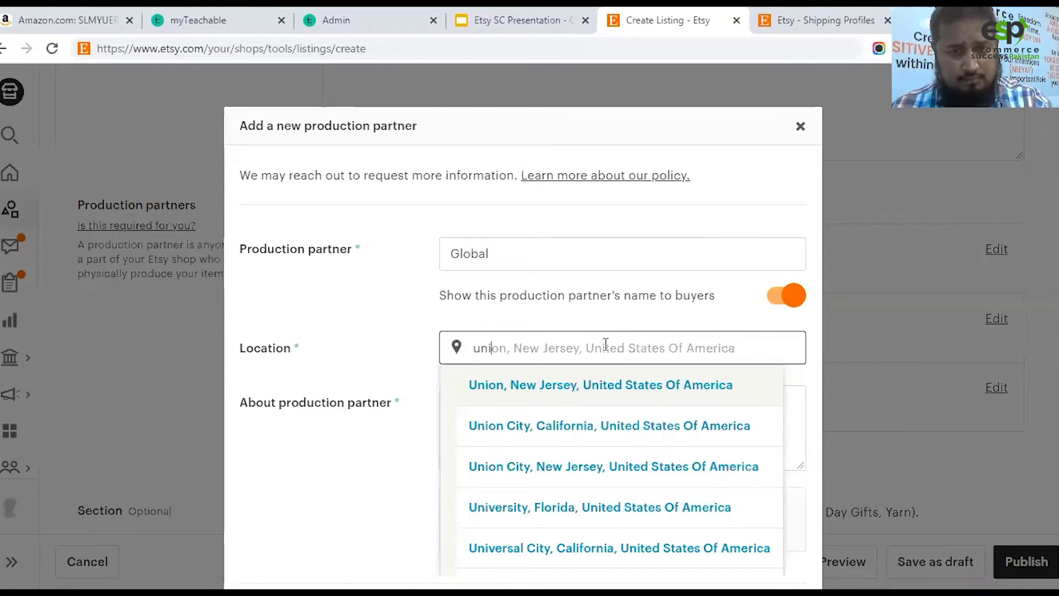
pyautogui.write('ted')
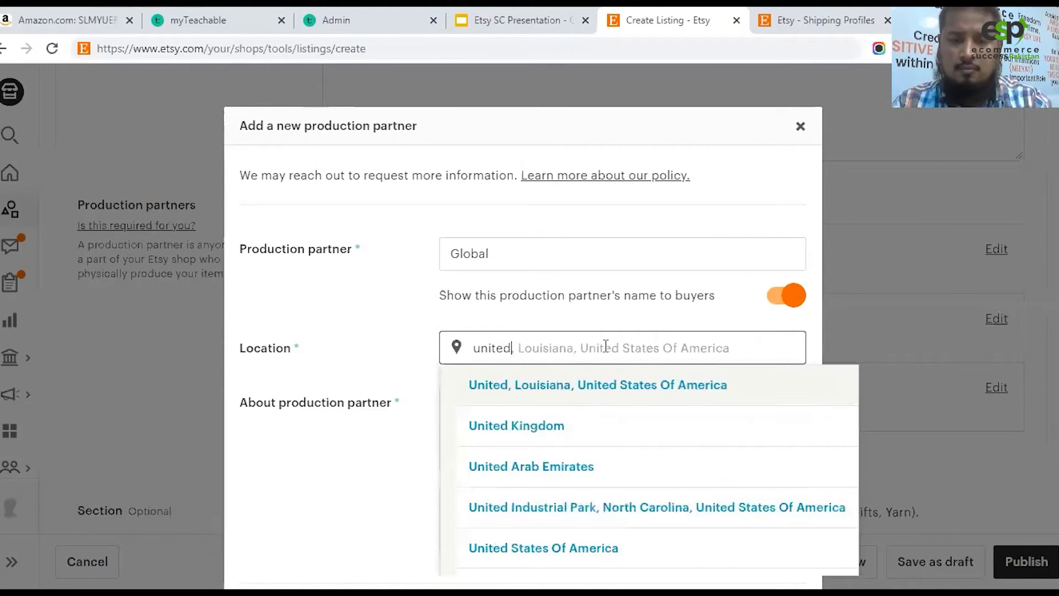
pyautogui.write(' s')
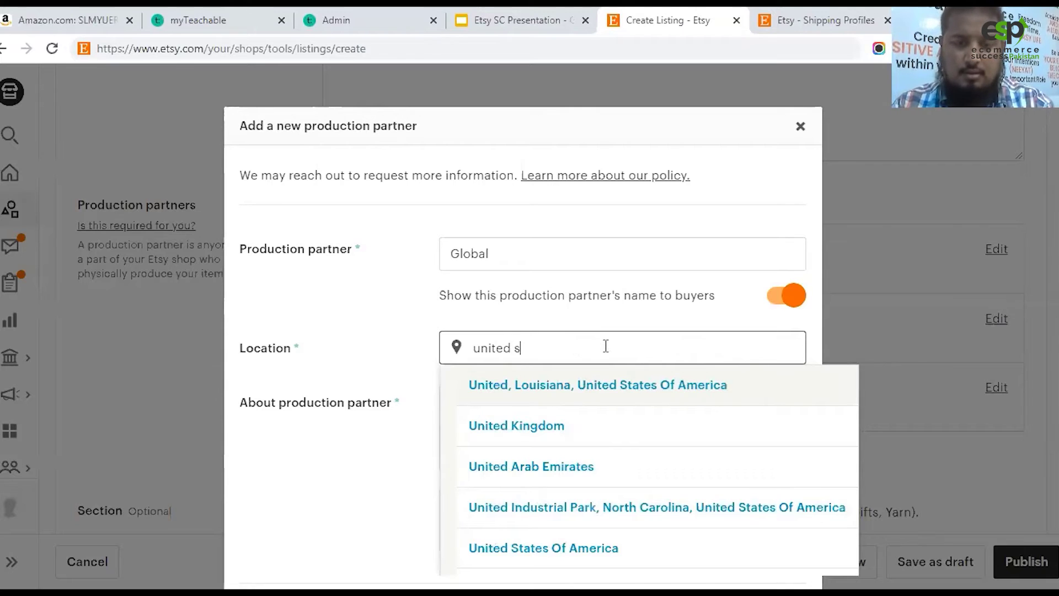
pyautogui.write('t')
pyautogui.click(638, 396)
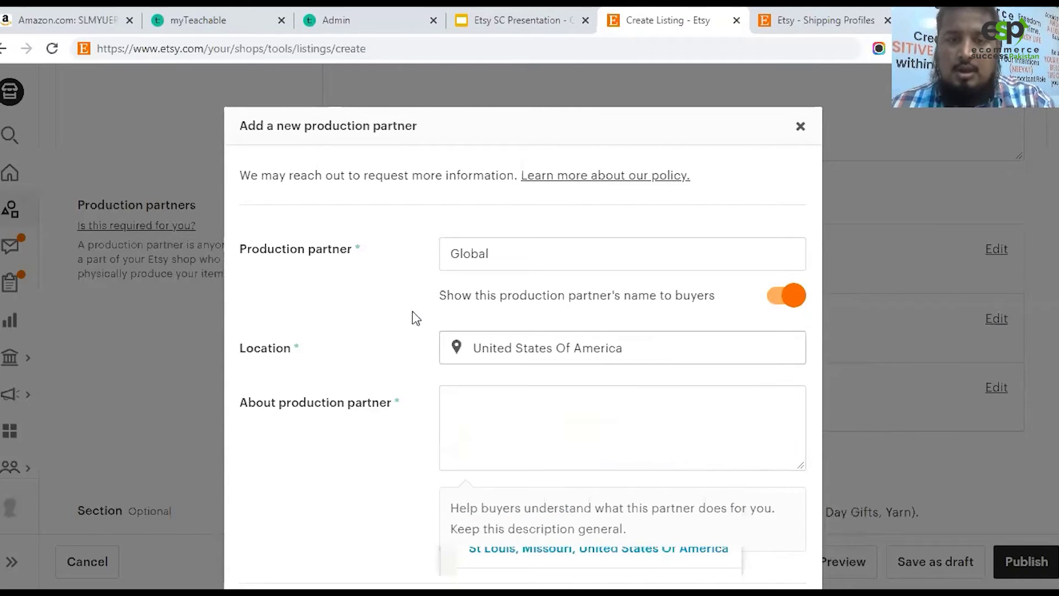
# - Enter N/A as the description about the new production partner
pyautogui.scroll(-3, 416, 318)
pyautogui.click(502, 287)
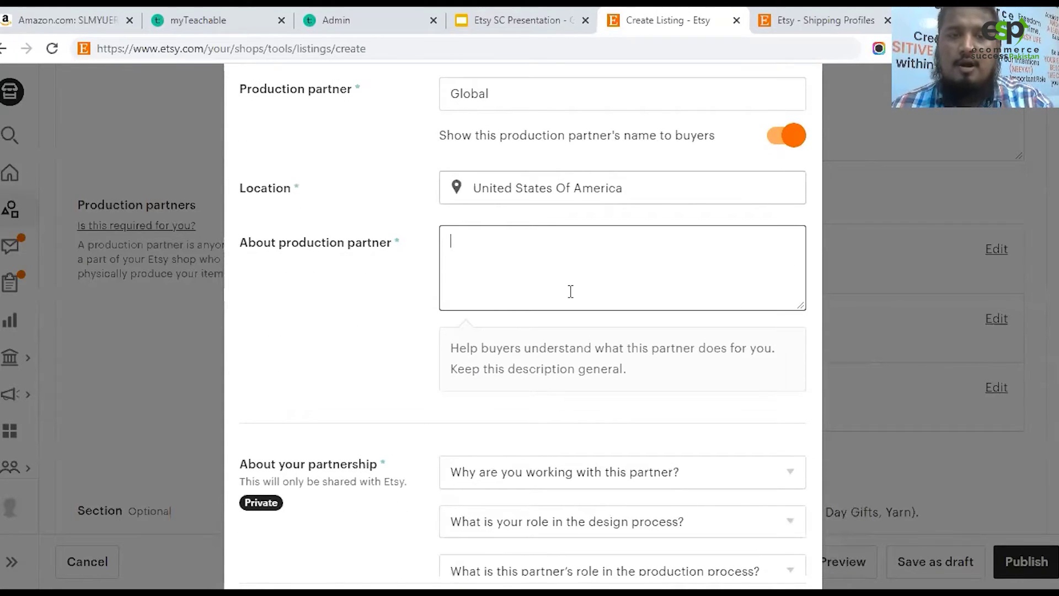
pyautogui.write('N')
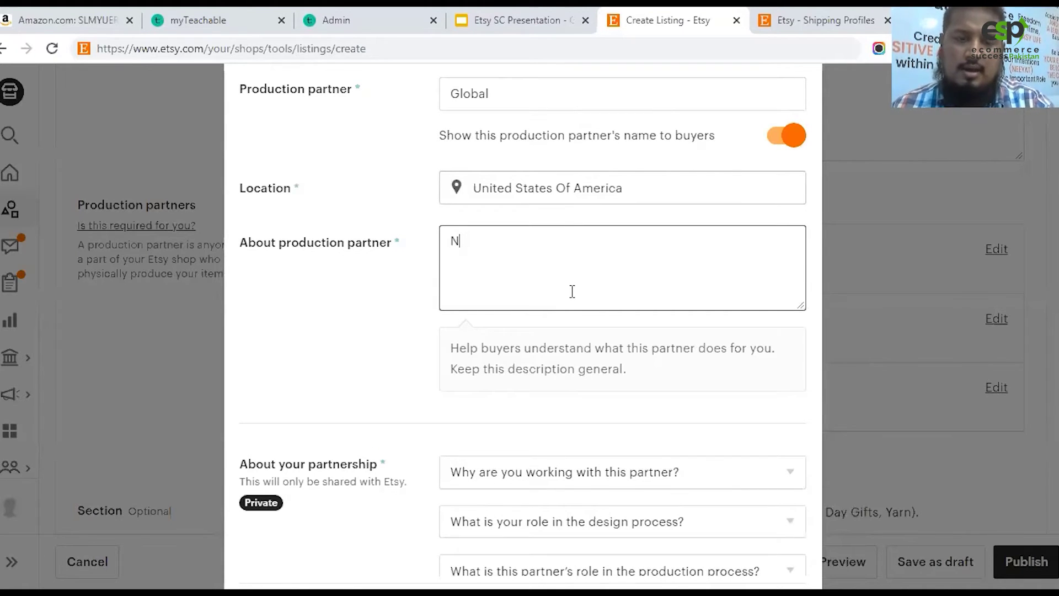
pyautogui.write('/A')
pyautogui.scroll(-4, 571, 292)
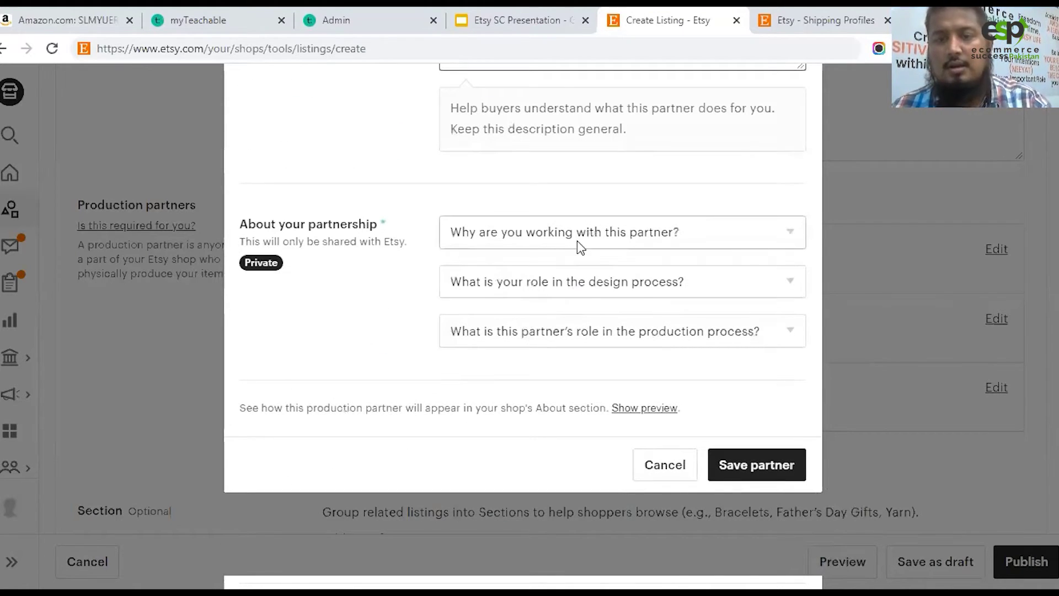
# - Discard the new production partner and open the existing Global partner for editing
pyautogui.click(665, 473)
pyautogui.scroll(3, 857, 358)
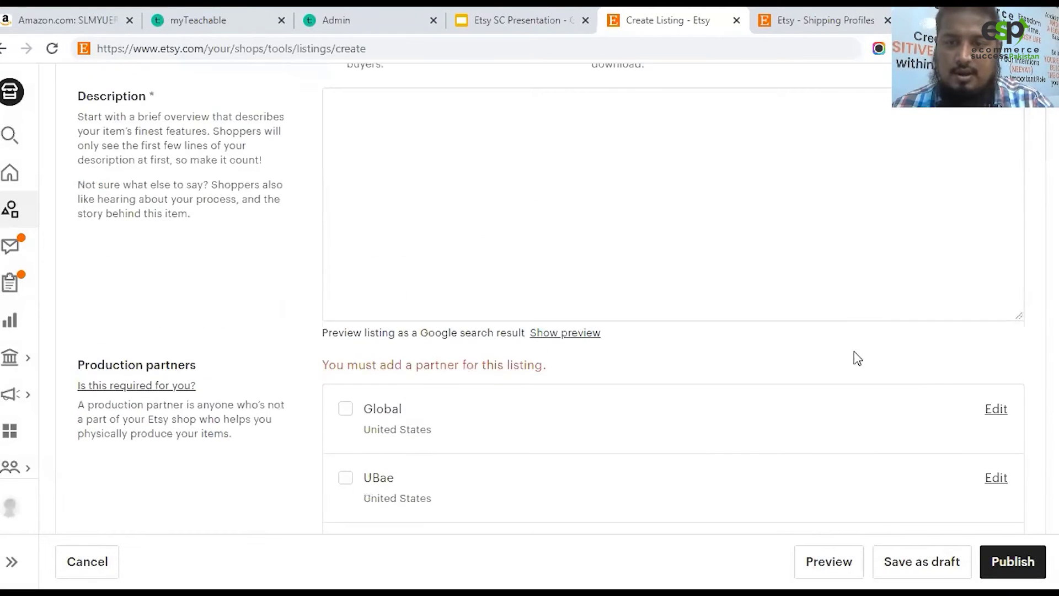
pyautogui.scroll(-3, 858, 359)
pyautogui.click(996, 249)
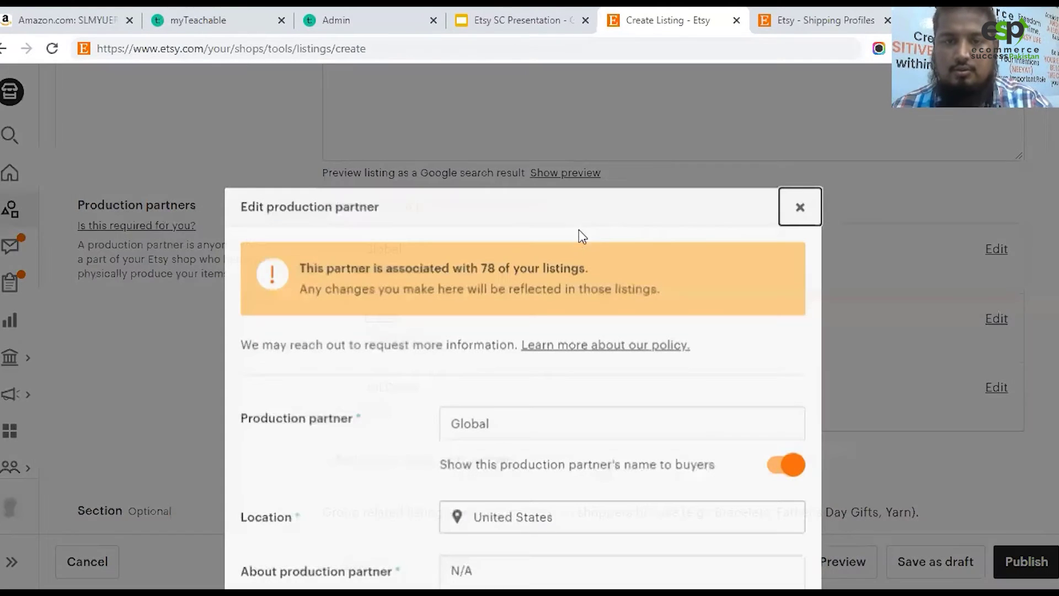
# - Review the Global partner's name, location, description and partnership answers
pyautogui.scroll(-7, 579, 230)
pyautogui.scroll(3, 577, 216)
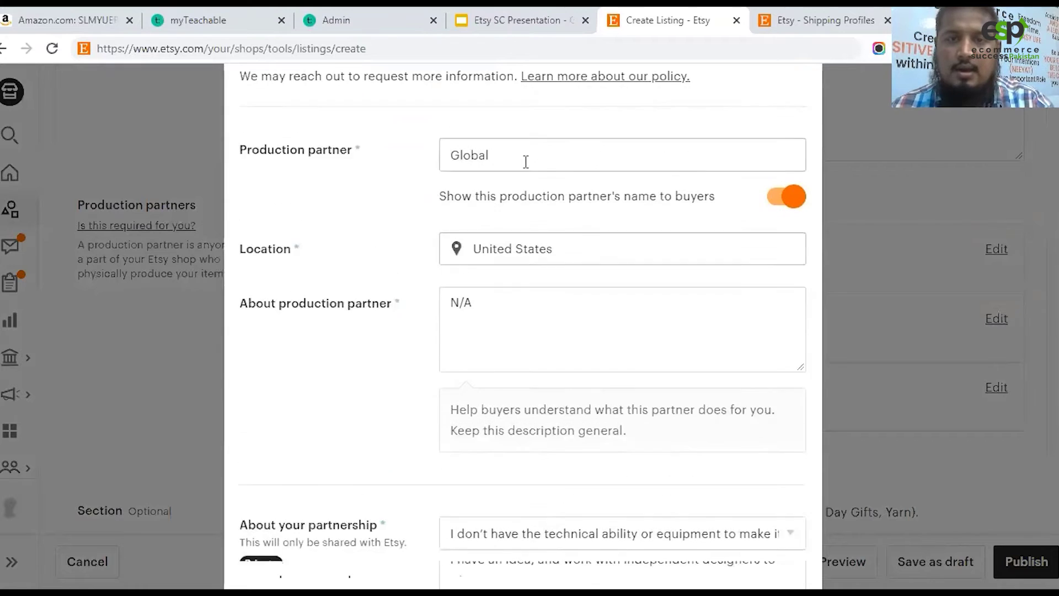
pyautogui.scroll(1, 518, 169)
pyautogui.scroll(-5, 508, 204)
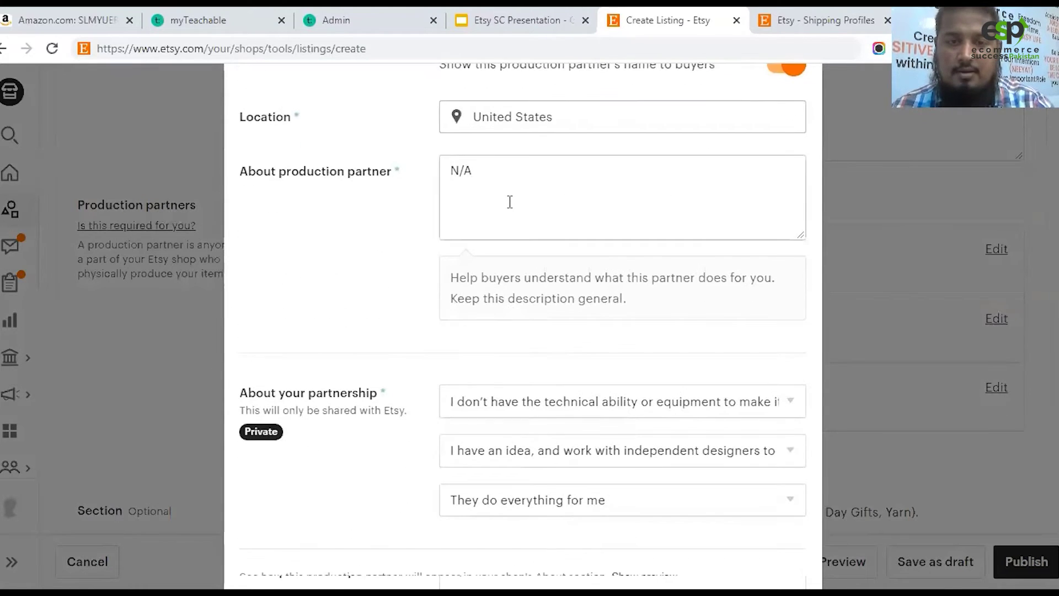
pyautogui.scroll(3, 510, 195)
pyautogui.scroll(3, 467, 207)
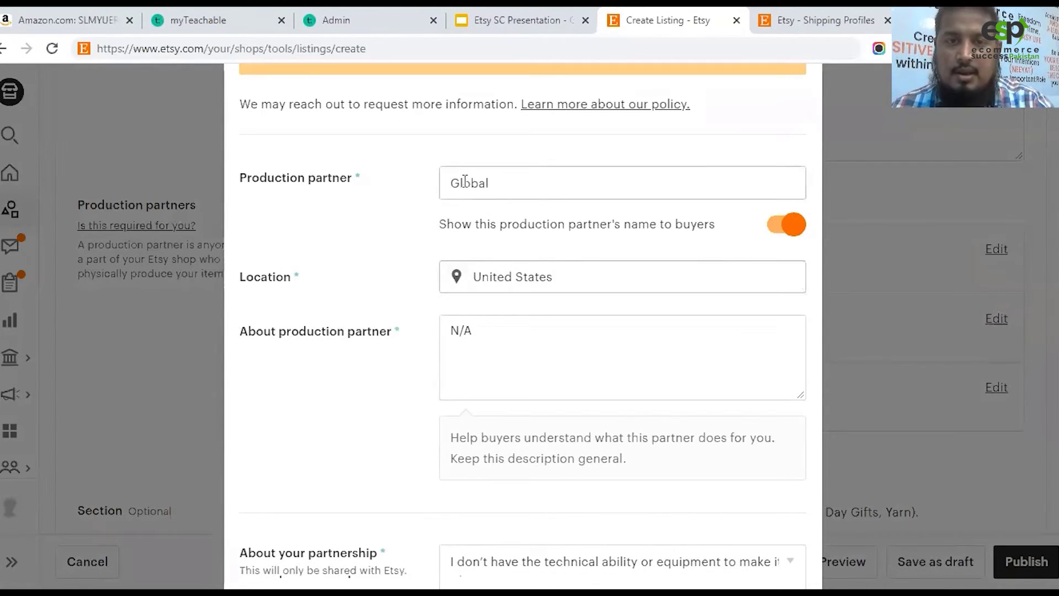
pyautogui.scroll(-6, 495, 229)
pyautogui.scroll(-2, 499, 232)
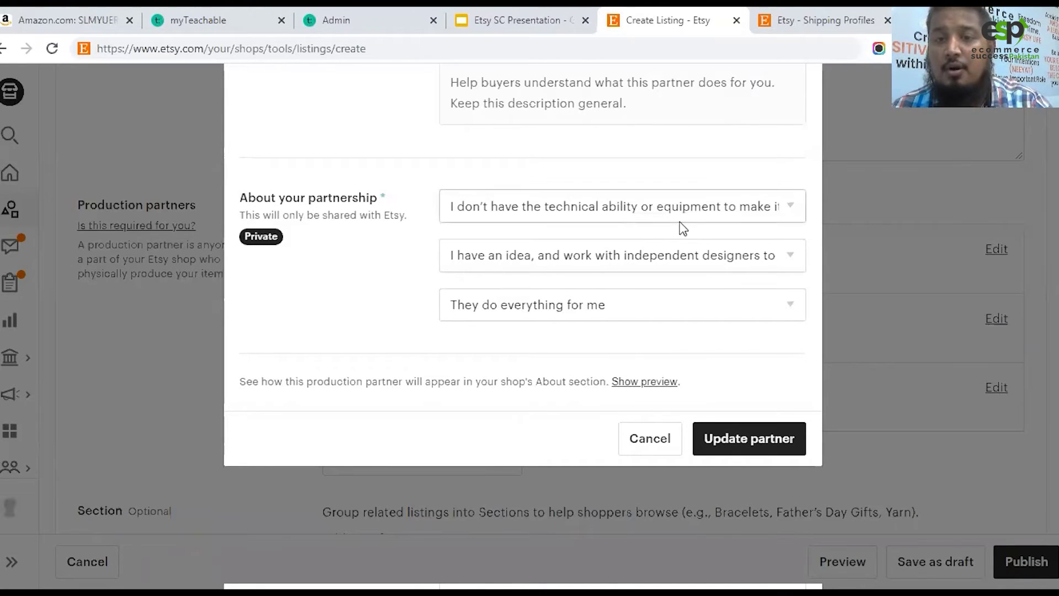
# - Examine the answer choices for the three partnership questions and close the Global partner without updating it
pyautogui.click(729, 210)
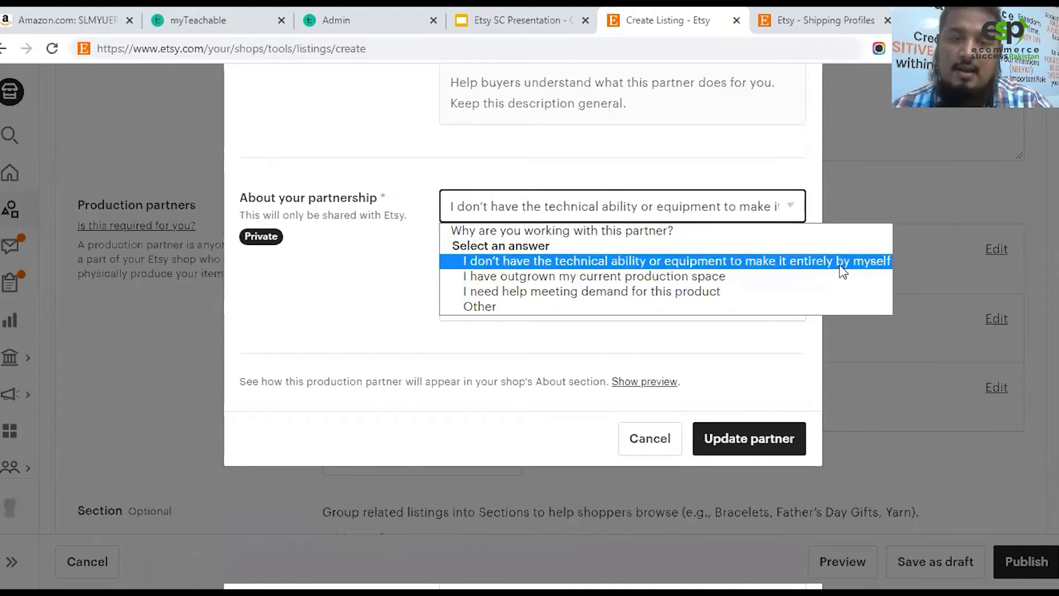
pyautogui.click(348, 298)
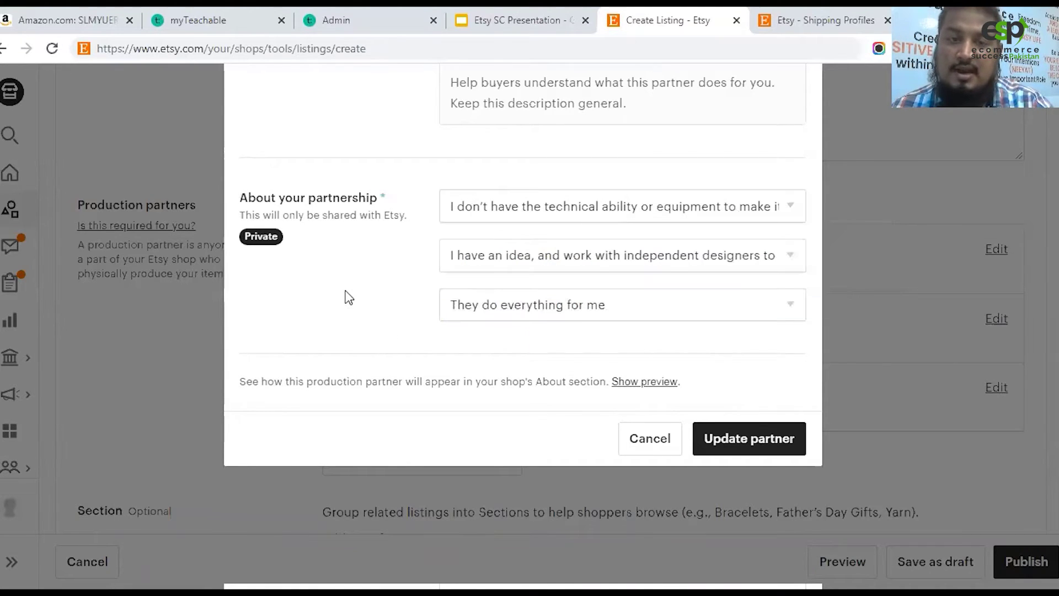
pyautogui.click(578, 207)
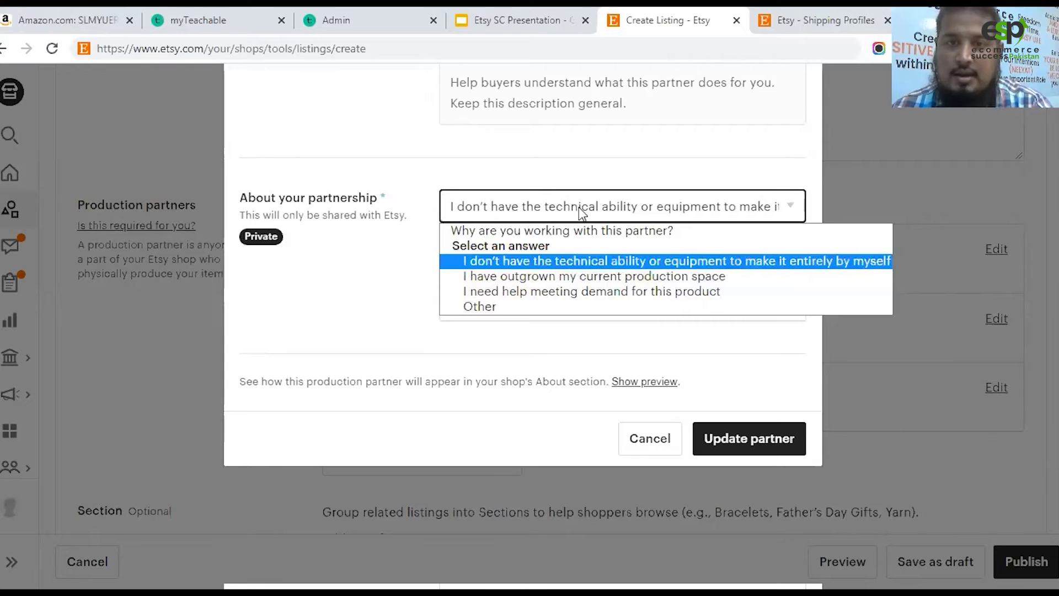
pyautogui.click(456, 182)
pyautogui.click(503, 271)
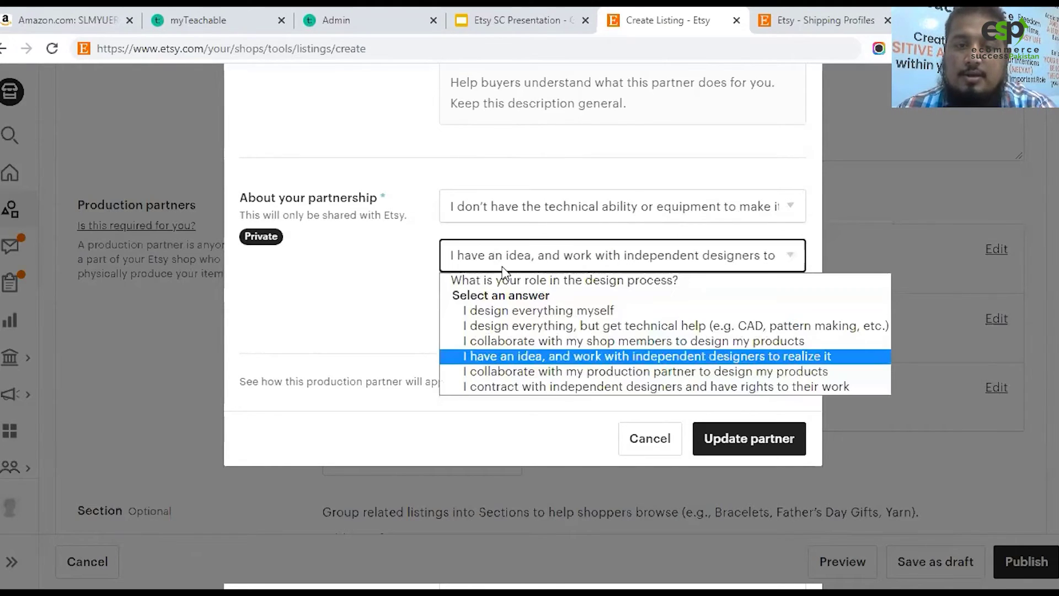
pyautogui.click(326, 353)
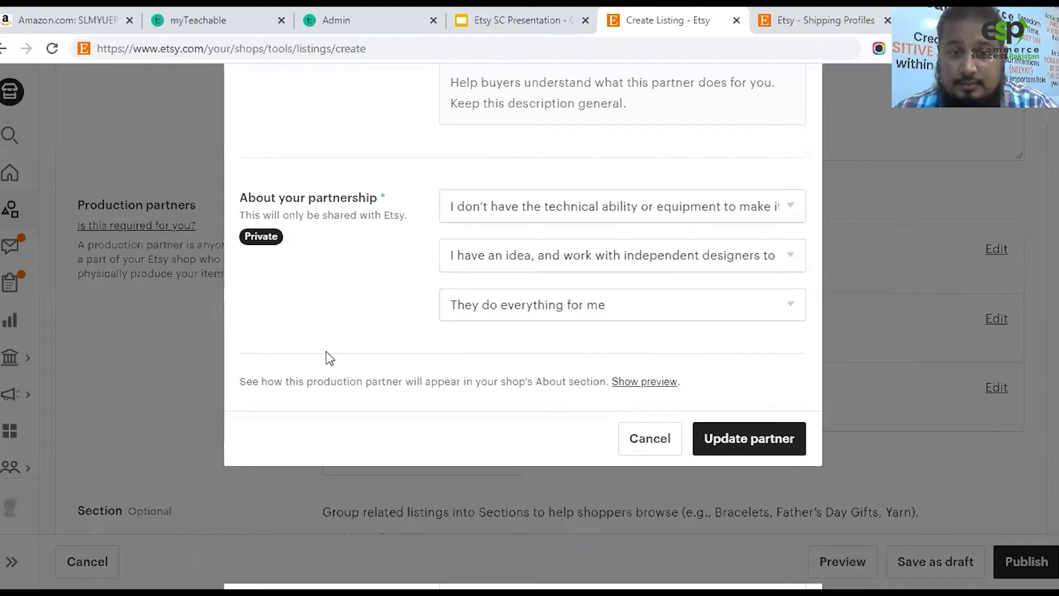
pyautogui.click(541, 305)
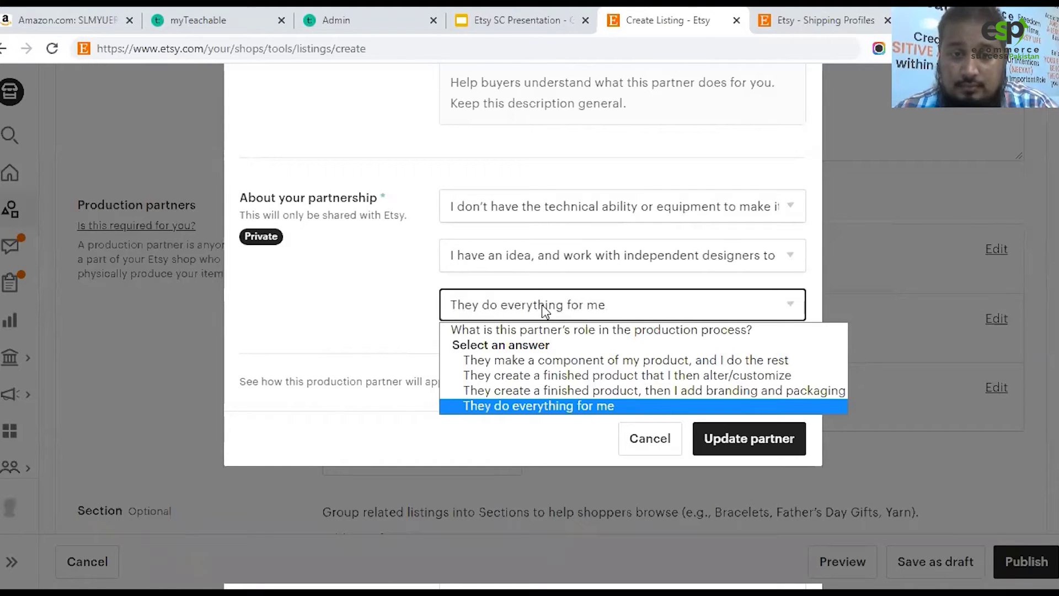
pyautogui.click(304, 284)
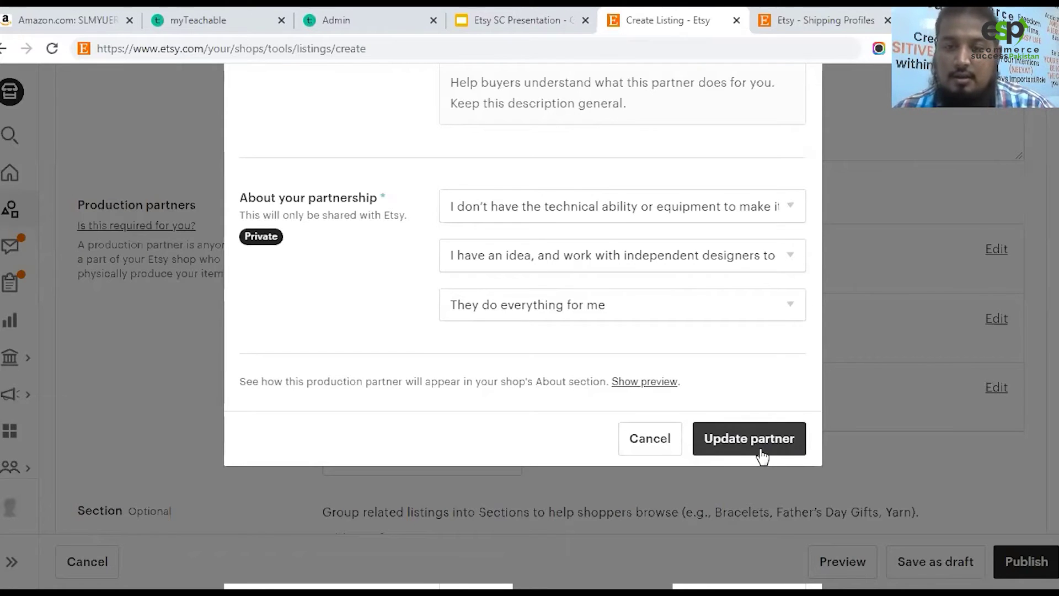
pyautogui.click(650, 449)
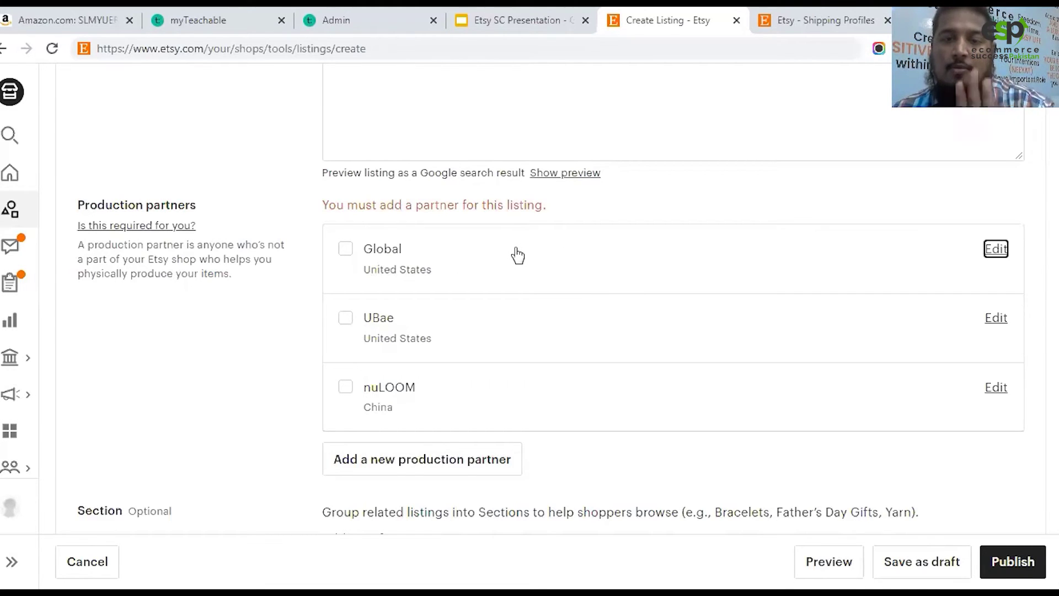
# - Select Global as the production partner for this listing
pyautogui.click(320, 290)
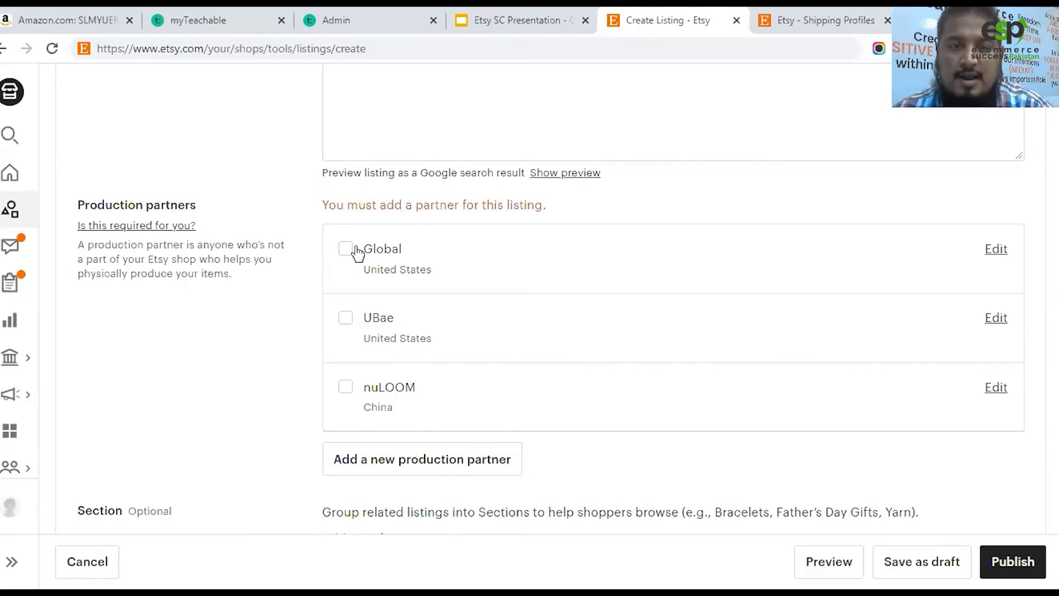
pyautogui.click(356, 251)
pyautogui.scroll(-7, 232, 326)
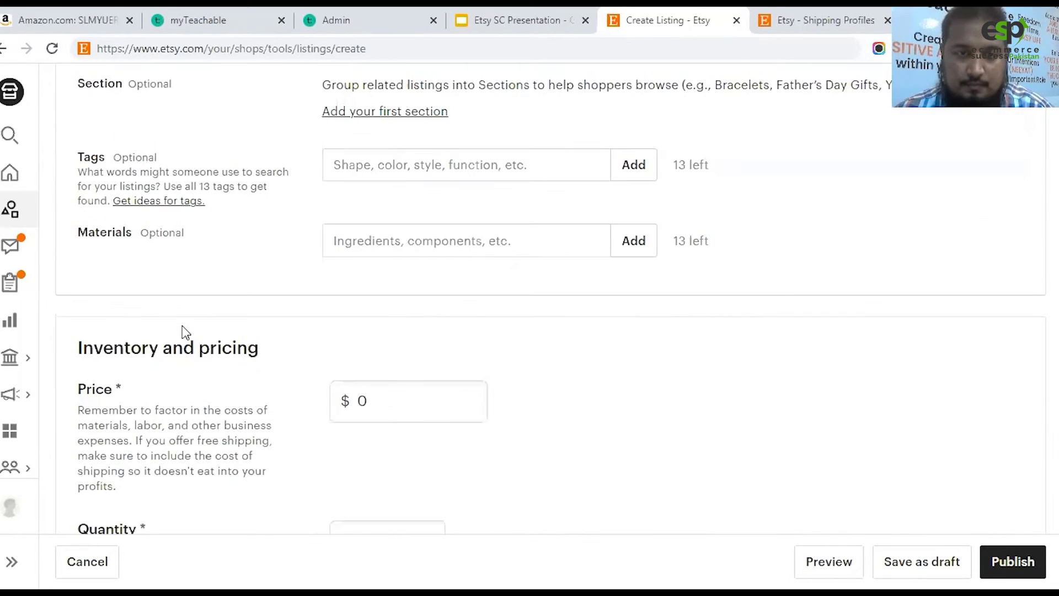
# - Review the optional section, tags and materials fields and how many tags the listing allows
pyautogui.scroll(3, 185, 331)
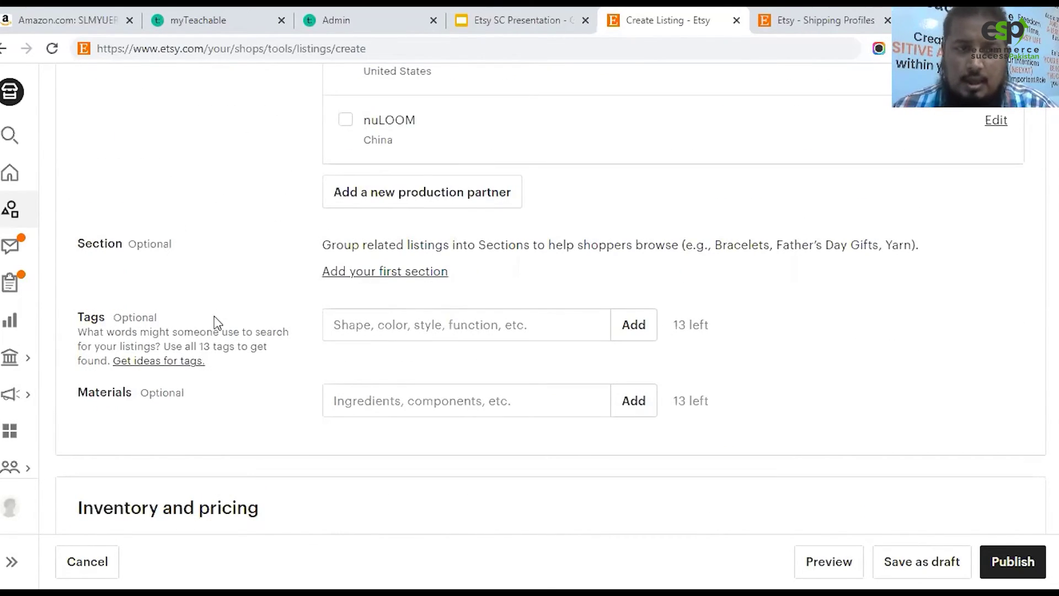
pyautogui.scroll(-1, 234, 282)
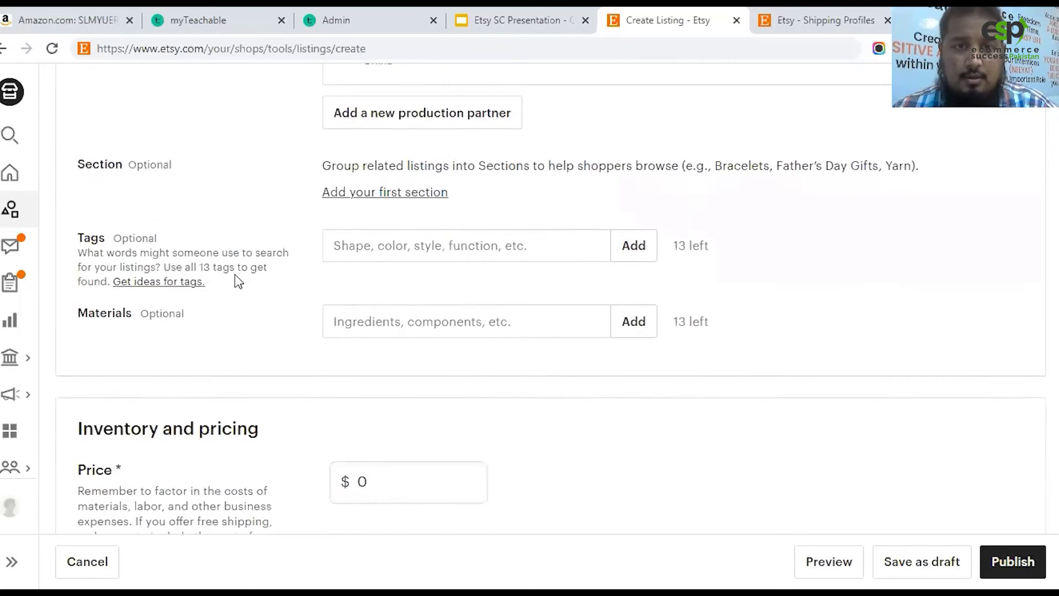
pyautogui.scroll(1, 251, 281)
pyautogui.click(384, 319)
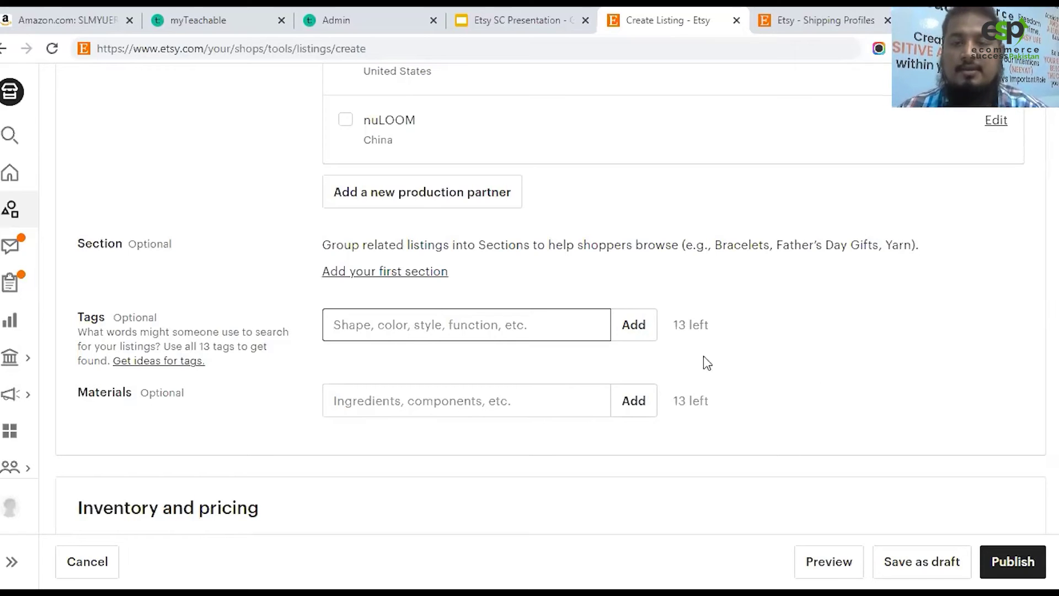
pyautogui.moveTo(673, 324); pyautogui.dragTo(709, 330)
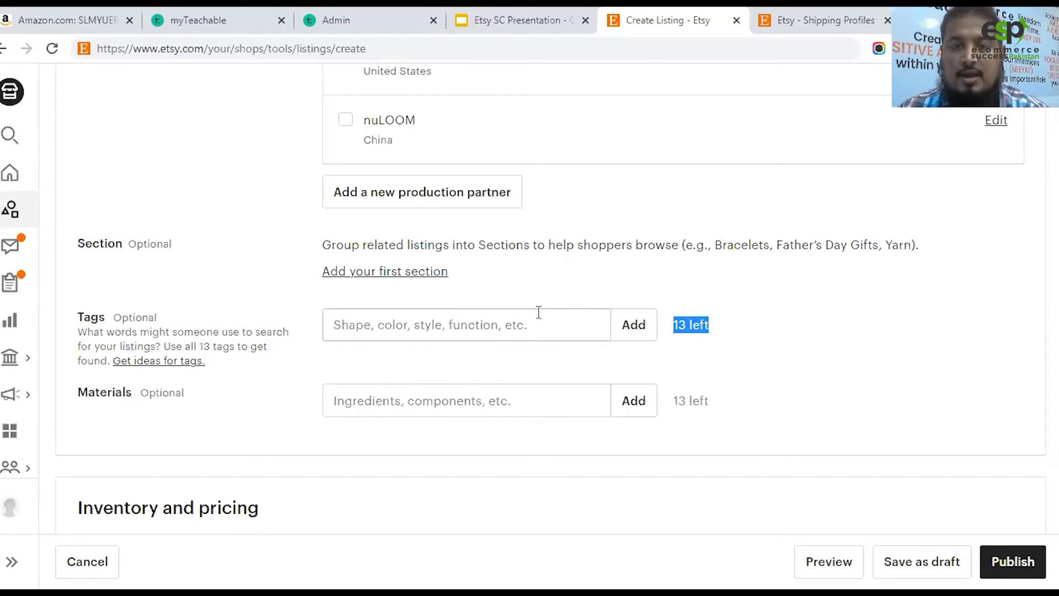
# - Add the tag chandelier to the listing
pyautogui.click(503, 333)
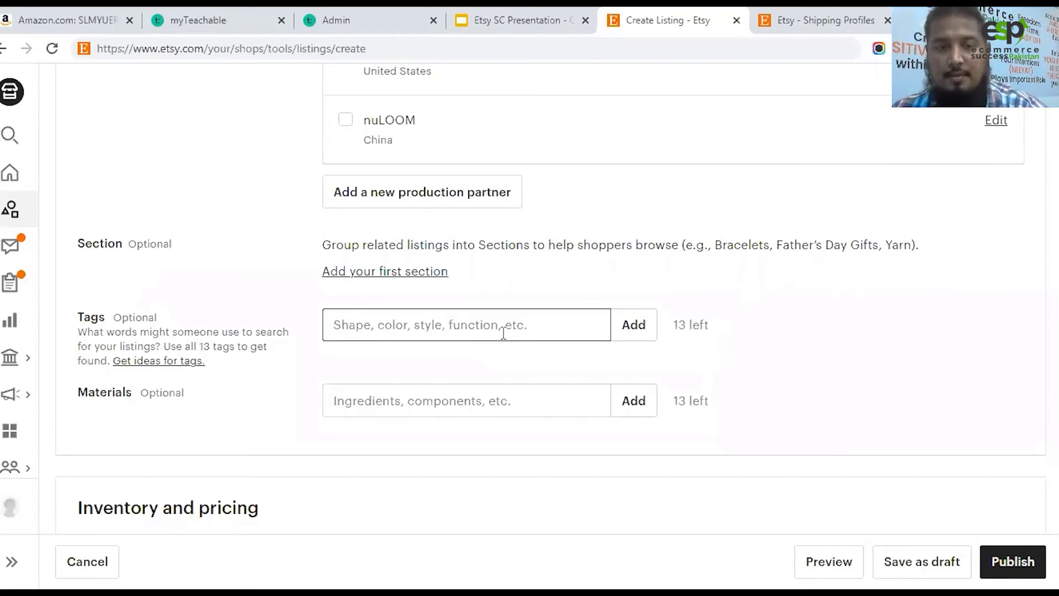
pyautogui.write('chan')
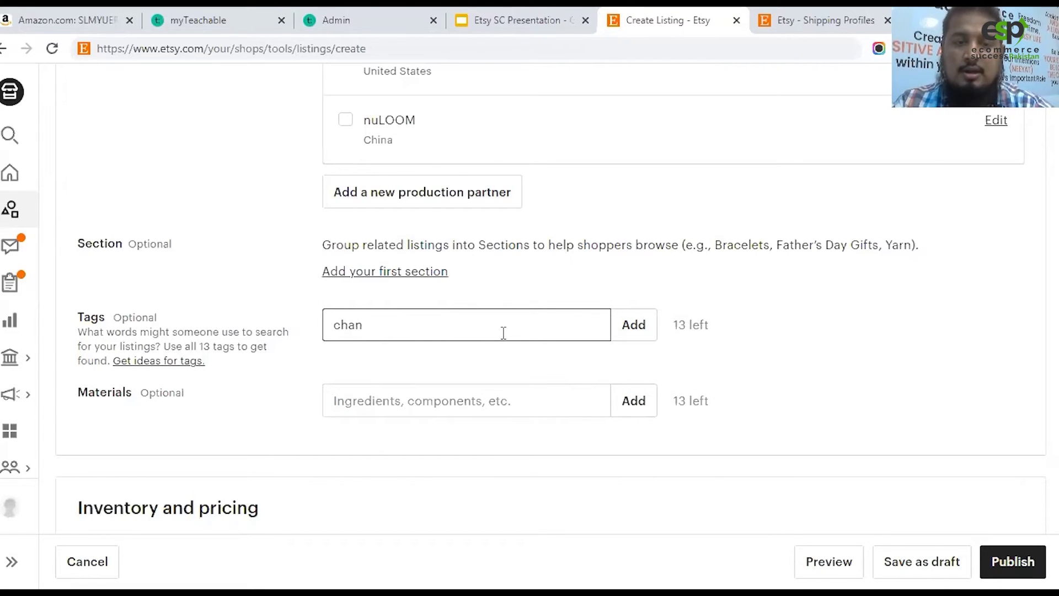
pyautogui.write('delier')
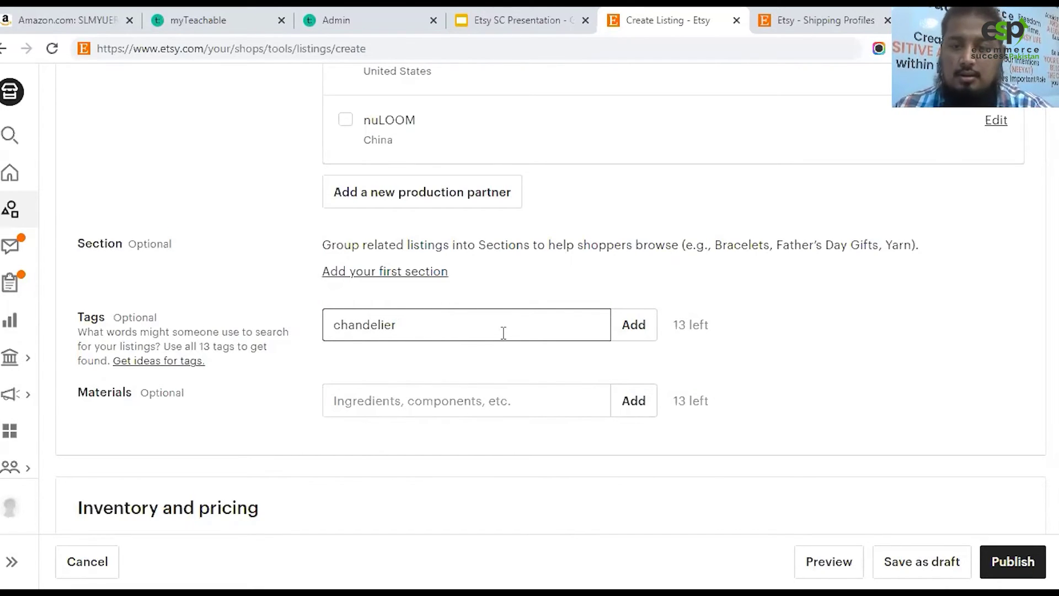
pyautogui.click(636, 328)
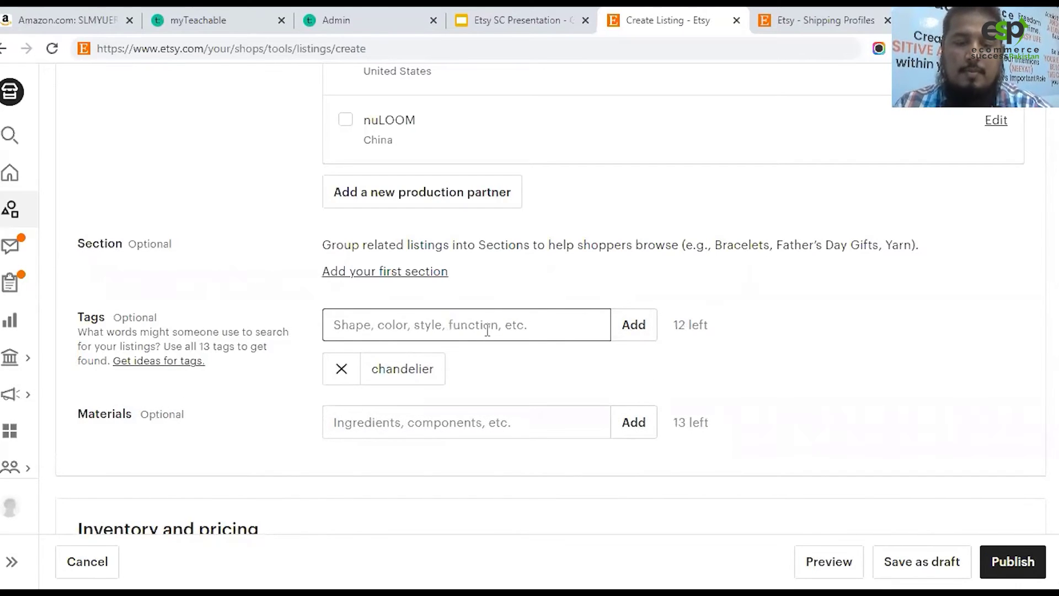
# - Add pendant chandelier as a second tag on the listing
pyautogui.write('pende')
pyautogui.press('BackSpace')
pyautogui.write('ant ')
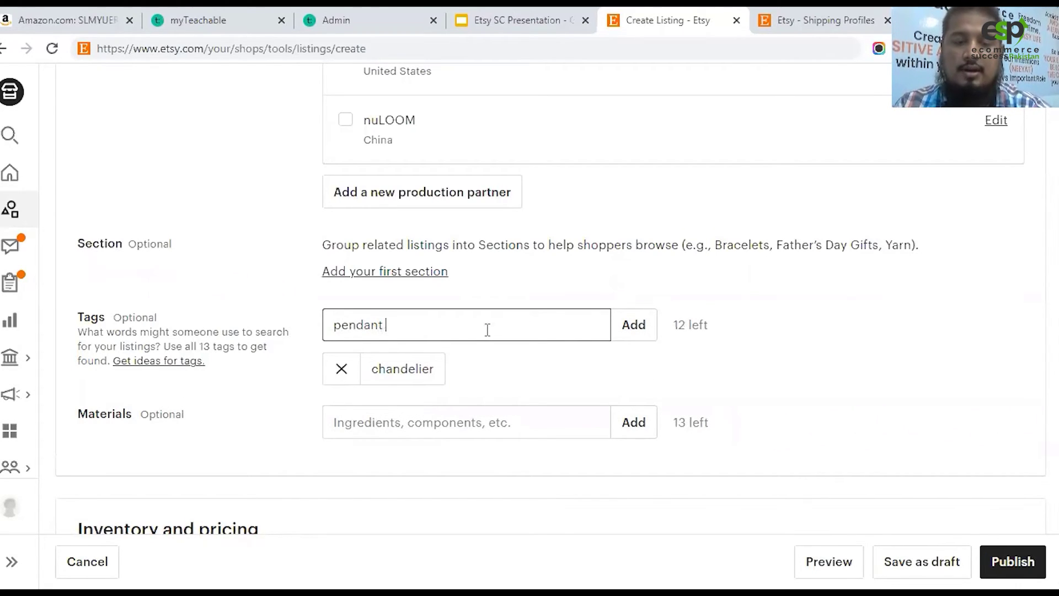
pyautogui.write('chandeli')
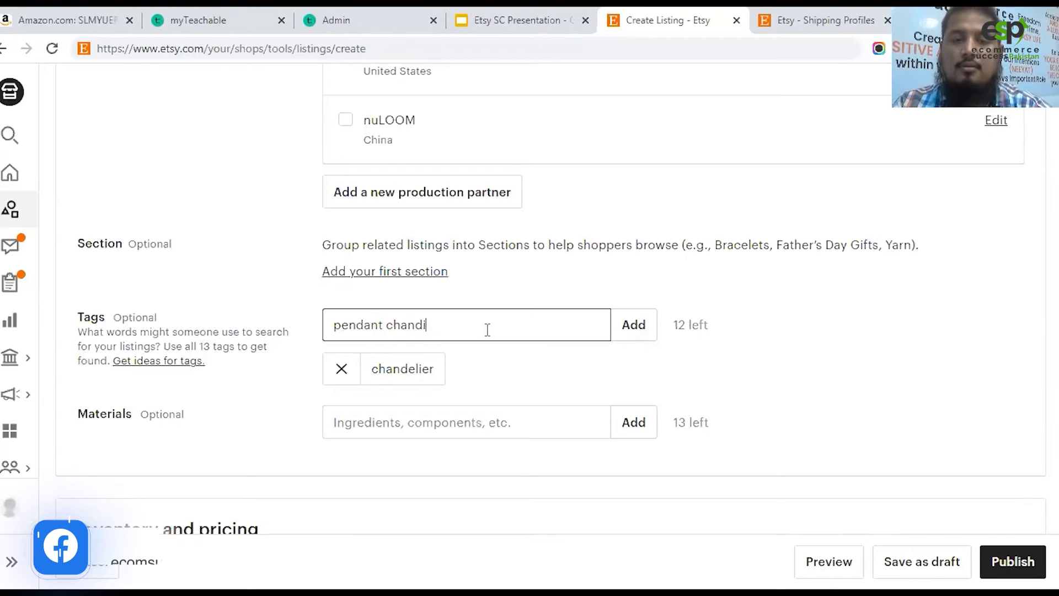
pyautogui.write('eer')
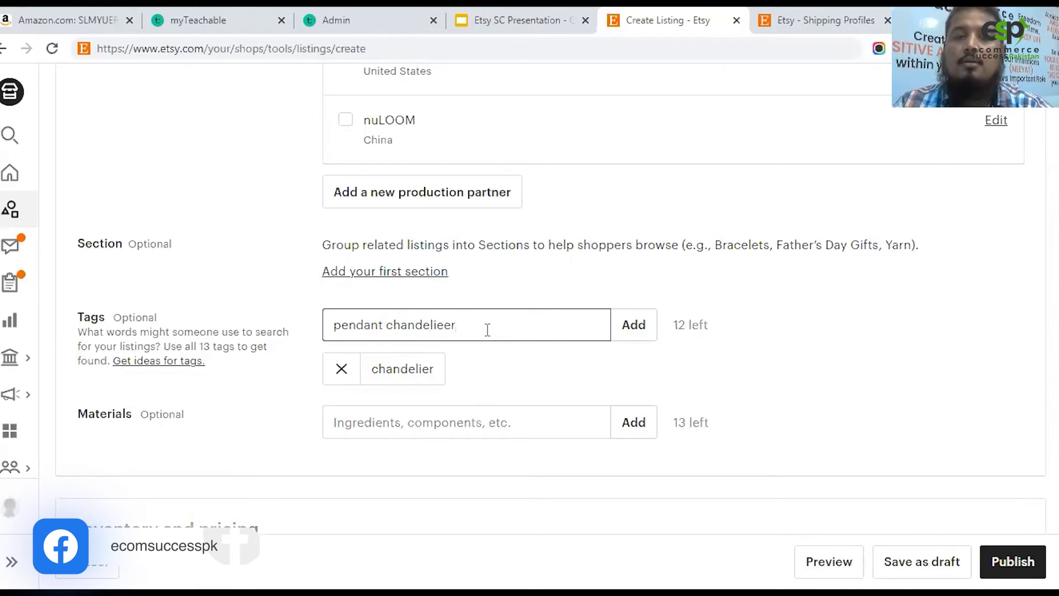
pyautogui.press('BackSpace')
pyautogui.press('BackSpace')
pyautogui.write('r')
pyautogui.click(629, 330)
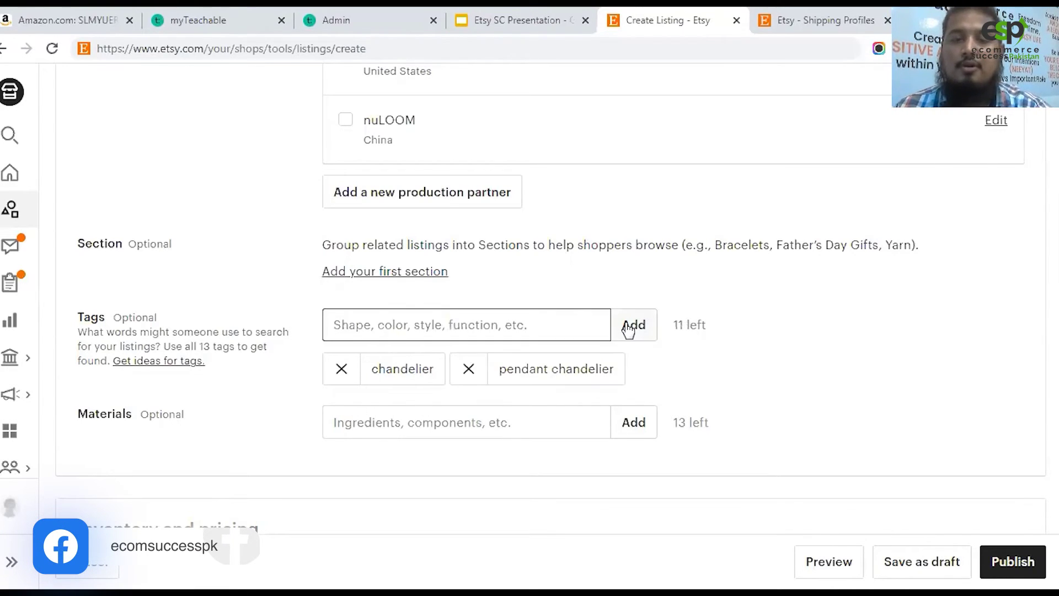
# - Remove both the chandelier and pendant chandelier tags from the listing
pyautogui.click(342, 370)
pyautogui.click(343, 370)
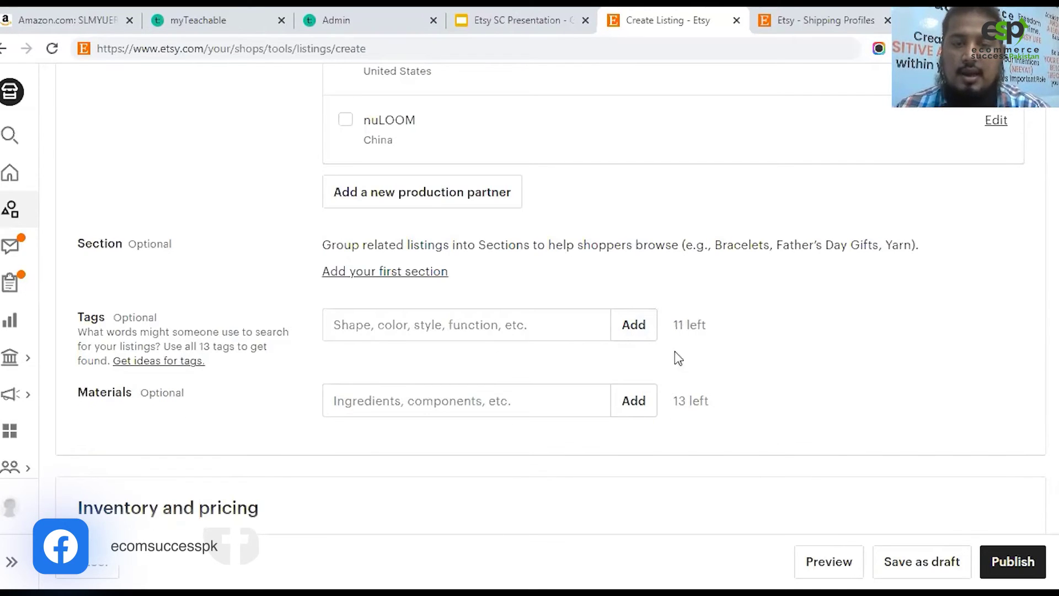
# - Review the empty tags and materials fields and the price, quantity and SKU fields under Inventory and pricing
pyautogui.scroll(-3, 586, 333)
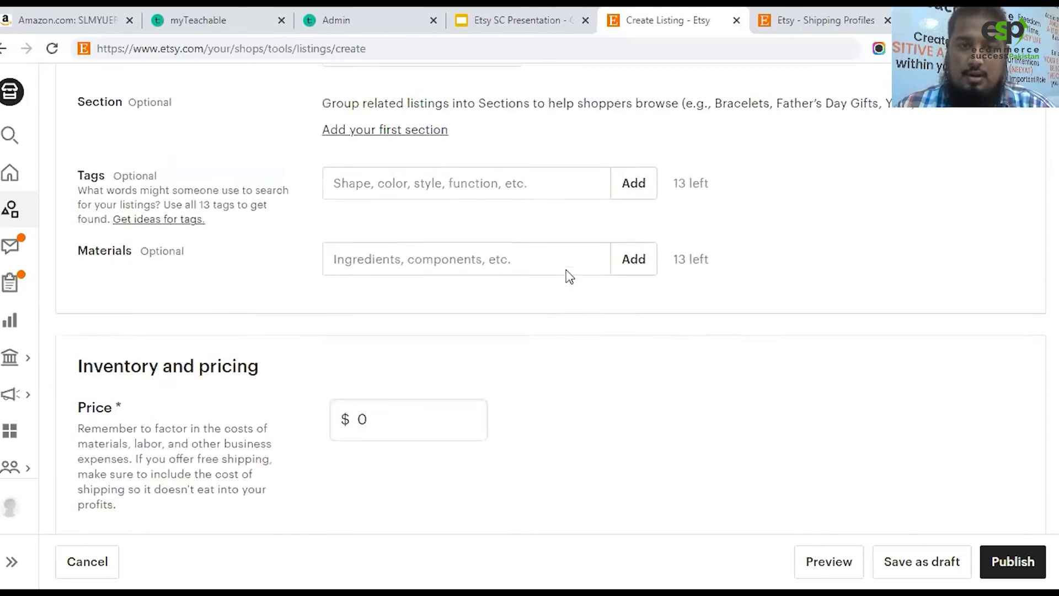
pyautogui.scroll(1, 570, 276)
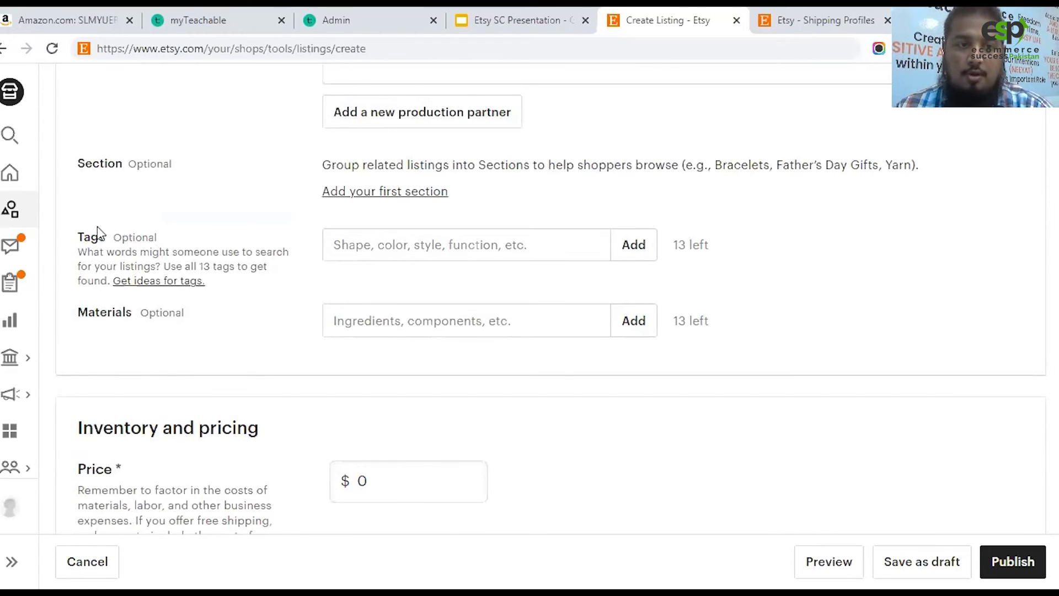
pyautogui.moveTo(121, 237); pyautogui.dragTo(172, 237)
pyautogui.click(511, 249)
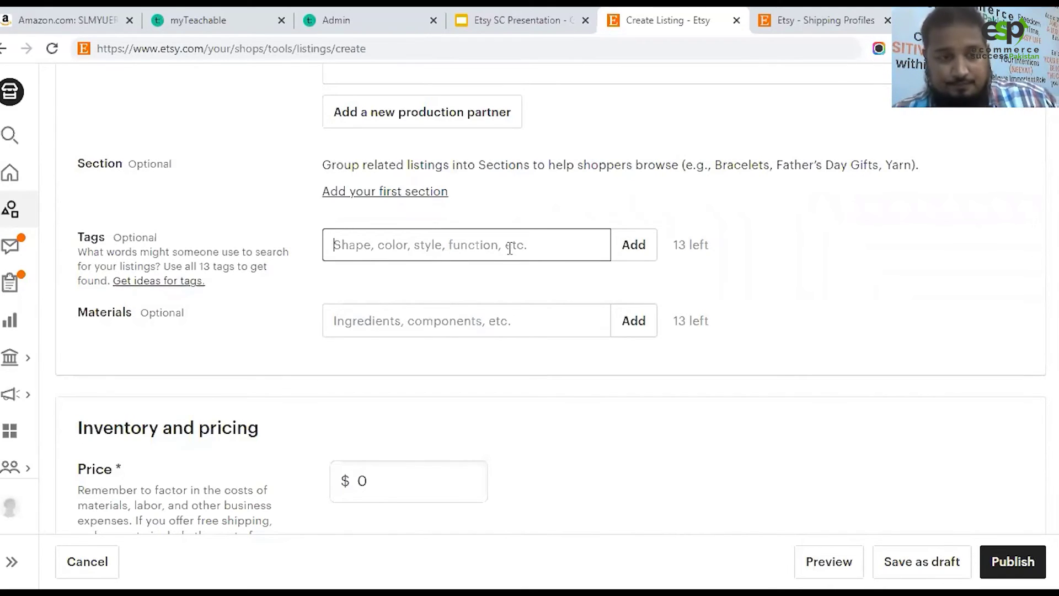
pyautogui.scroll(-2, 502, 264)
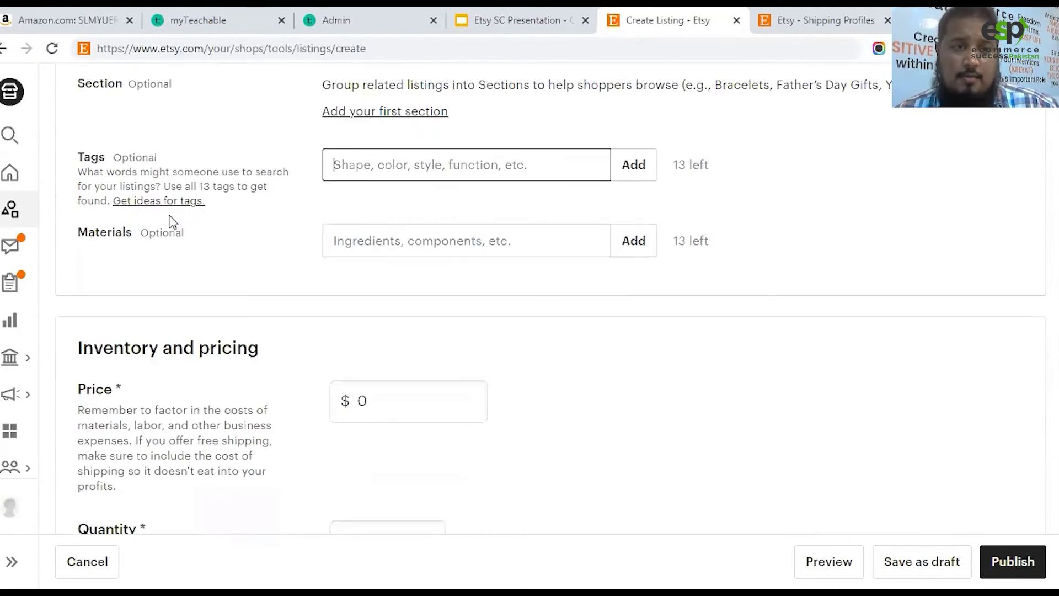
pyautogui.click(259, 254)
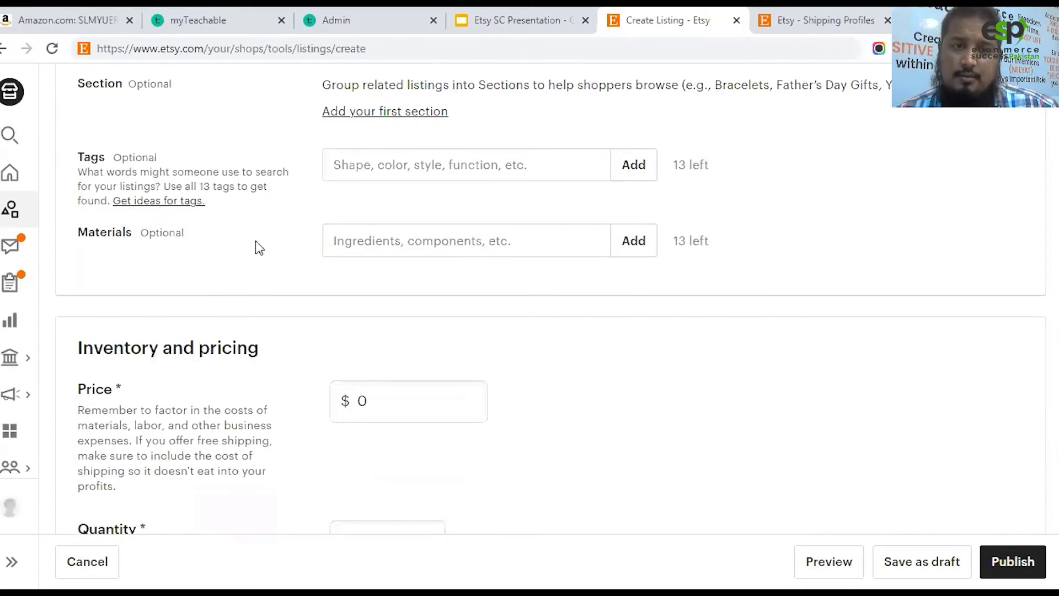
pyautogui.scroll(-3, 246, 242)
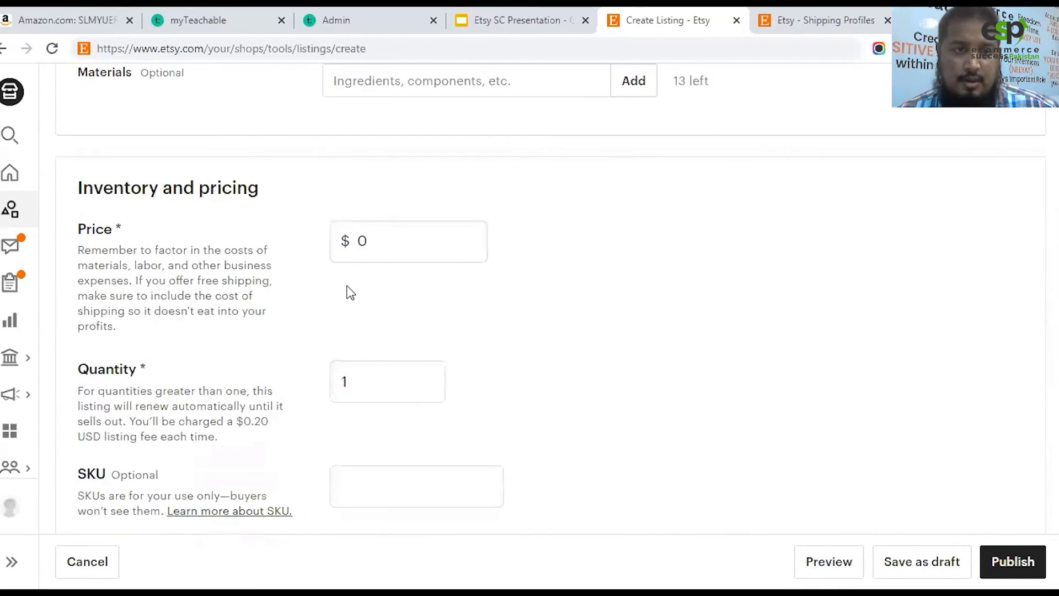
# - Enter WLM- as the SKU prefix under Inventory and pricing
pyautogui.click(419, 242)
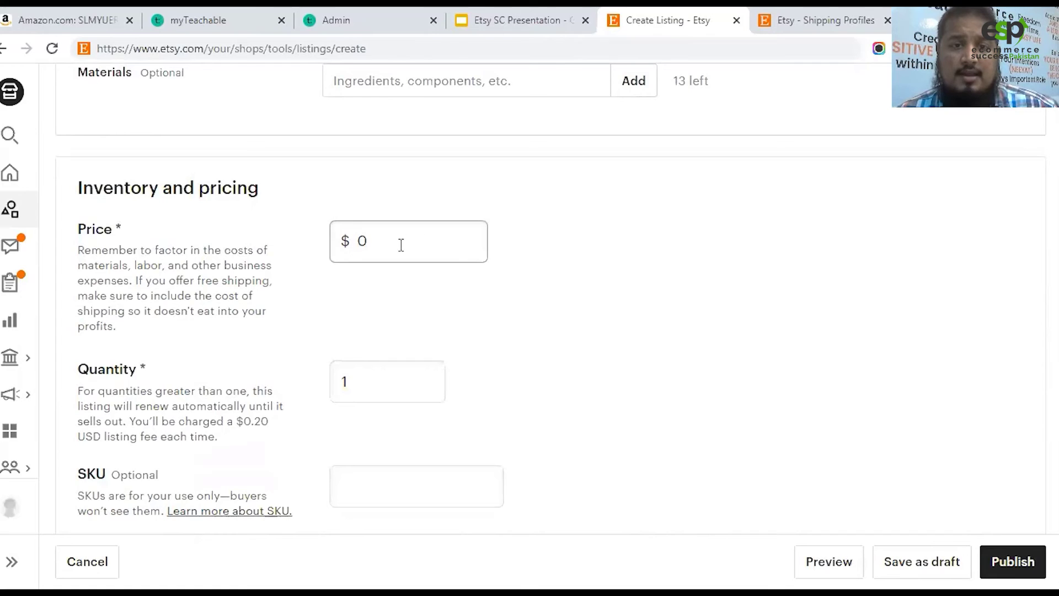
pyautogui.scroll(-3, 432, 264)
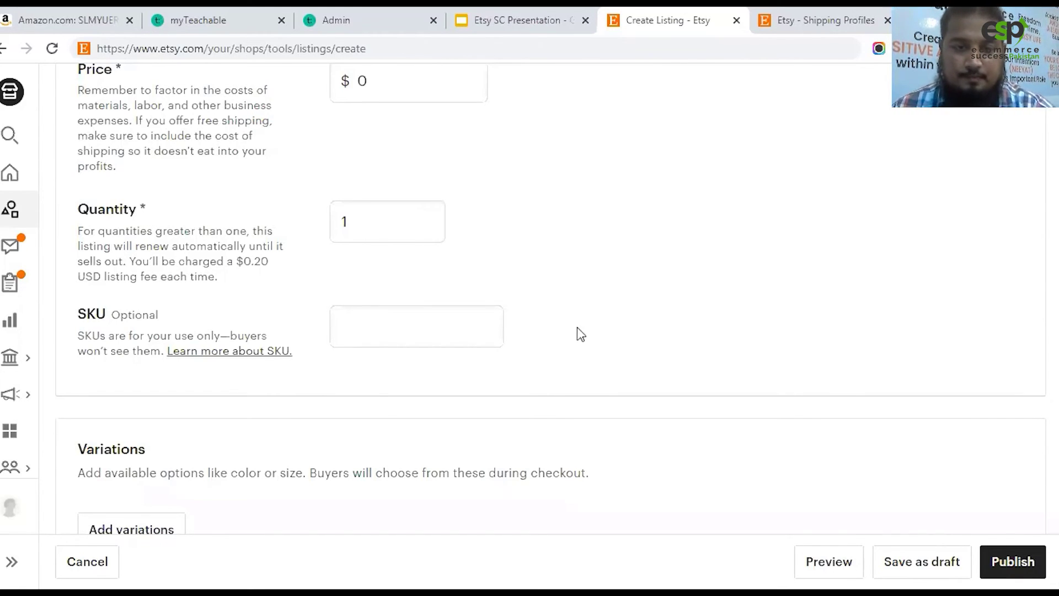
pyautogui.click(468, 330)
pyautogui.write('wl')
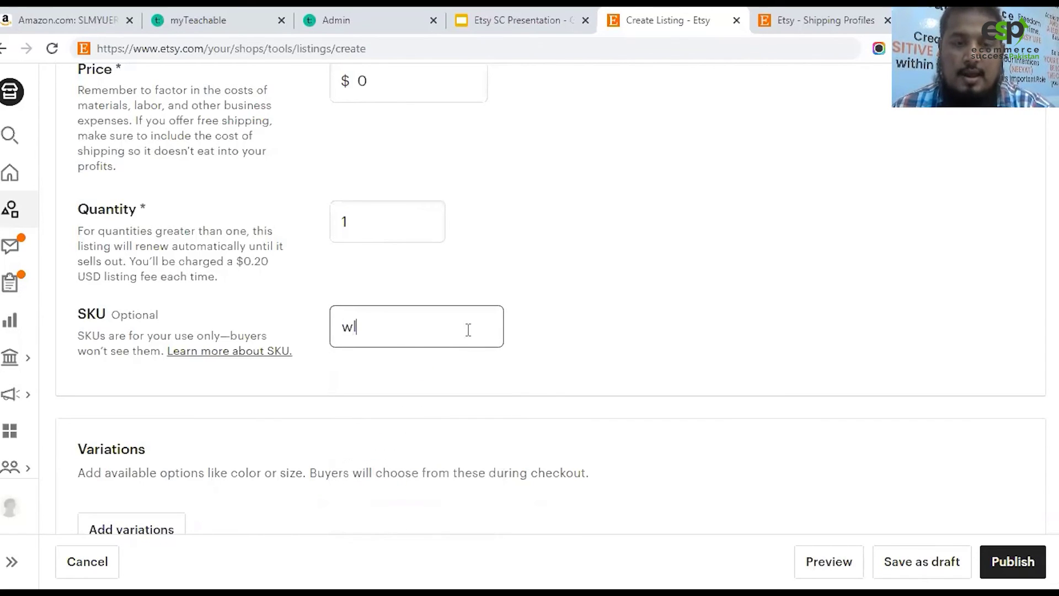
pyautogui.press('BackSpace')
pyautogui.press('BackSpace')
pyautogui.write('WLM')
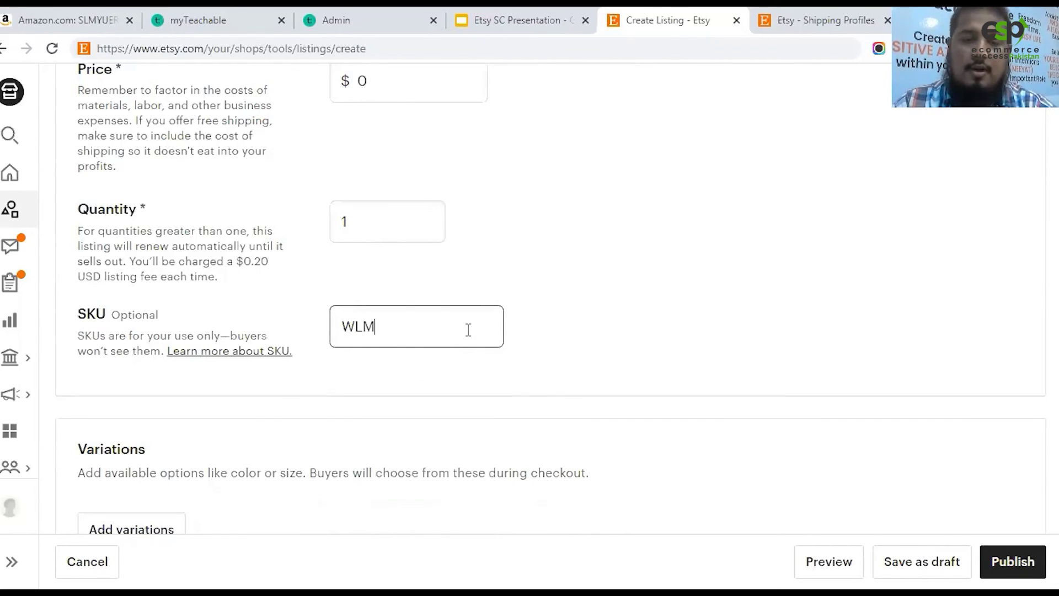
pyautogui.write('-')
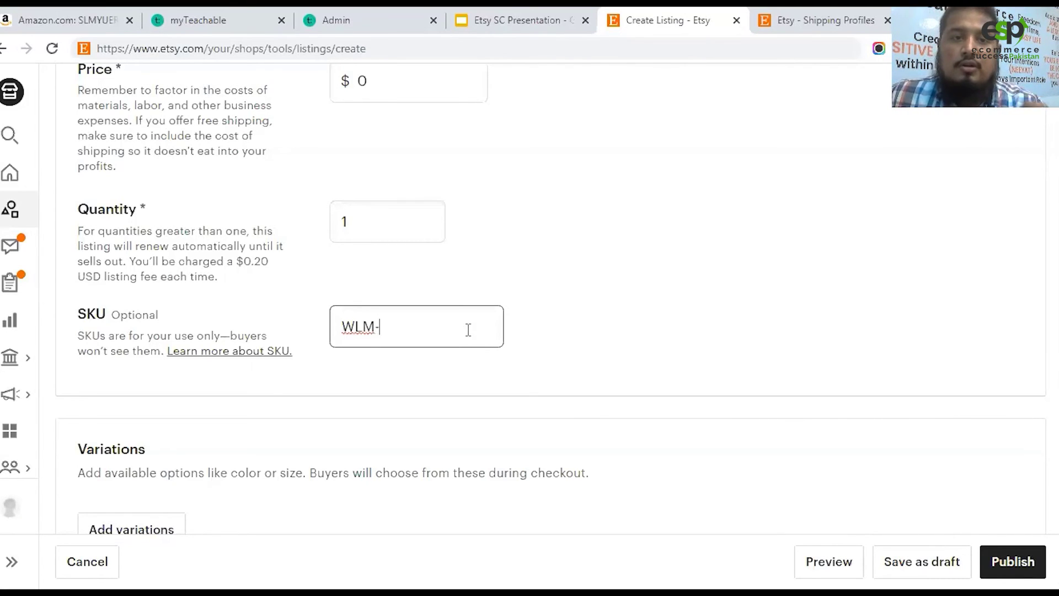
# - Replace the SKU prefix with OVR- and complete the listing's SKU as OVR-4987765
pyautogui.doubleClick(467, 330)
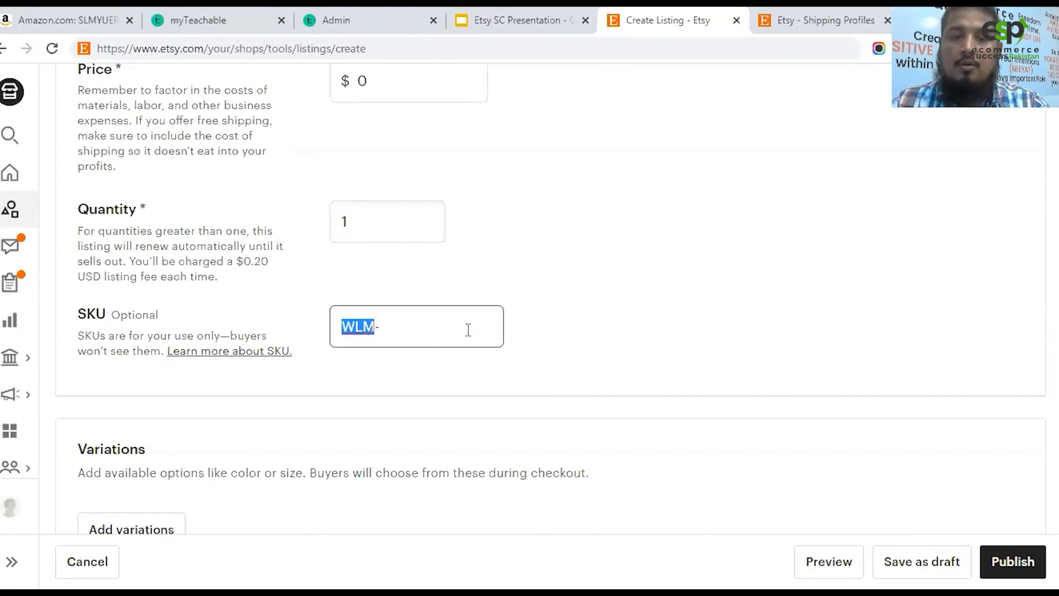
pyautogui.write('OVR-')
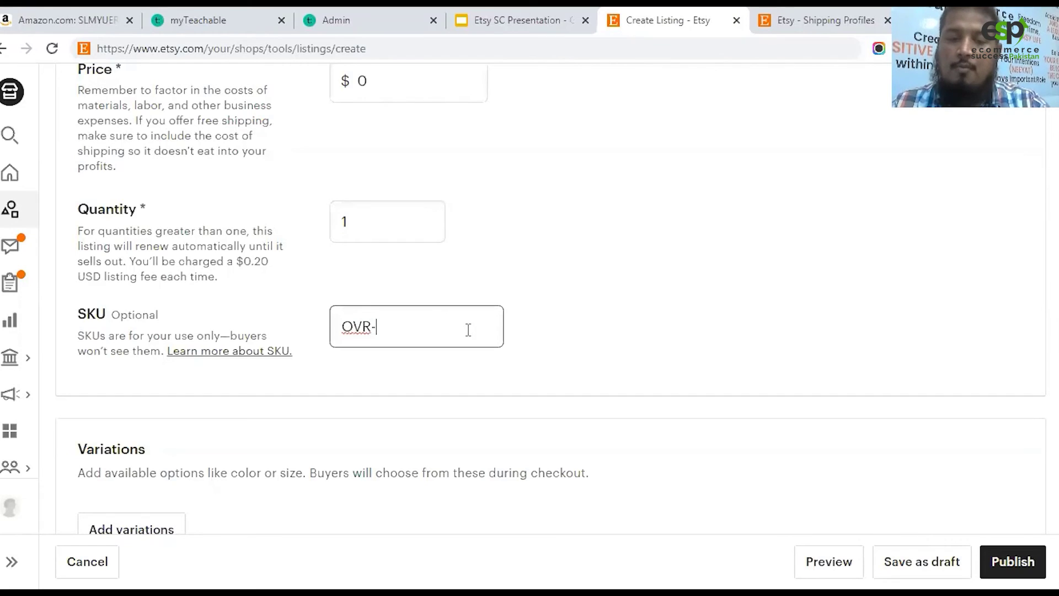
pyautogui.write('4987765')
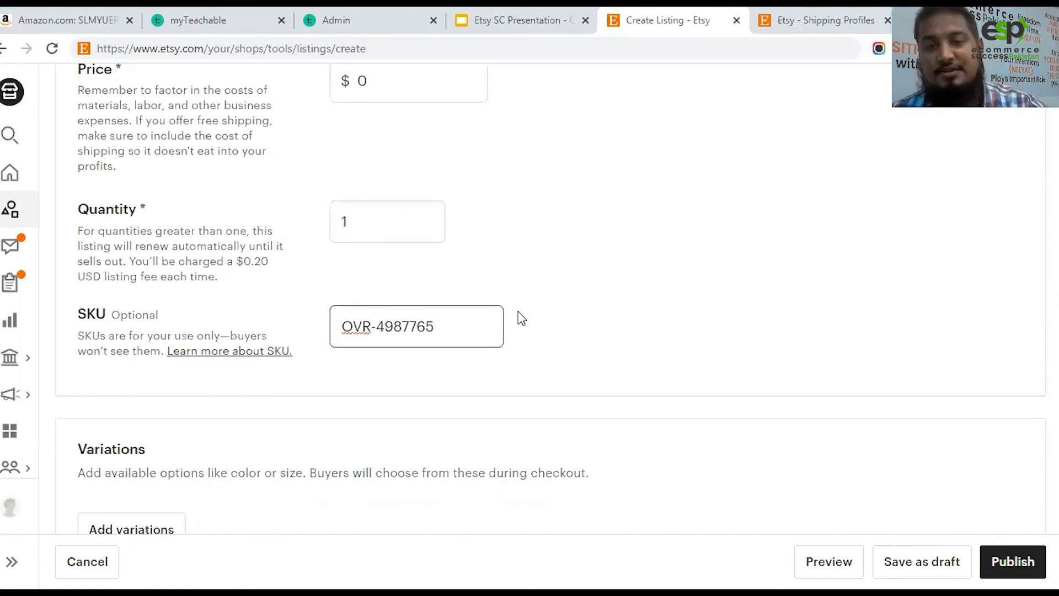
# - Examine the Variations, Personalization and Shipping sections, including the listed shipping options
pyautogui.scroll(-3, 670, 306)
pyautogui.scroll(-6, 669, 303)
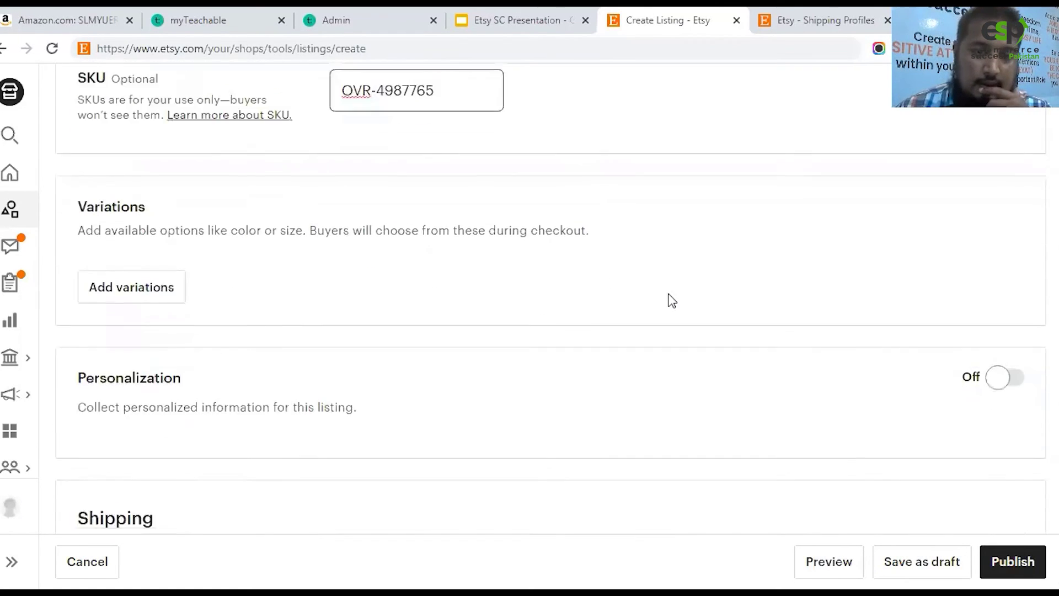
pyautogui.scroll(-4, 342, 215)
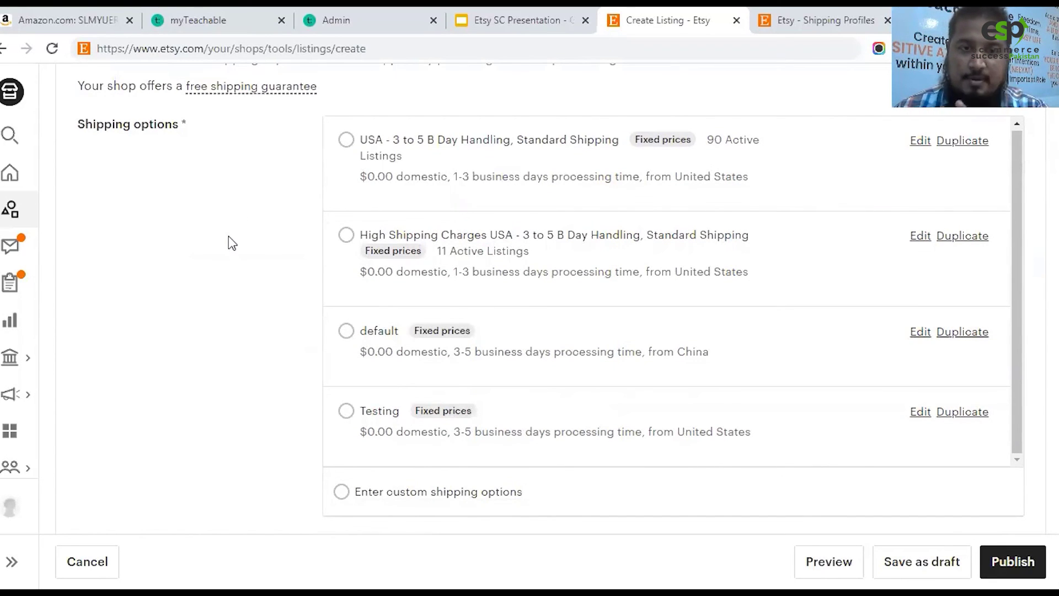
pyautogui.scroll(-2, 235, 256)
pyautogui.scroll(4, 240, 259)
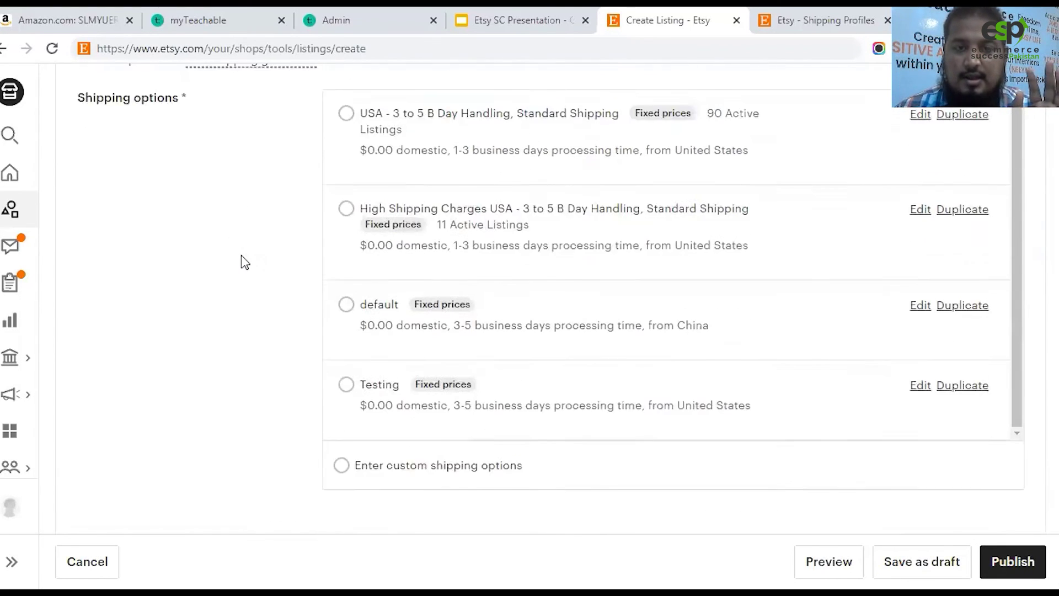
pyautogui.scroll(-5, 287, 257)
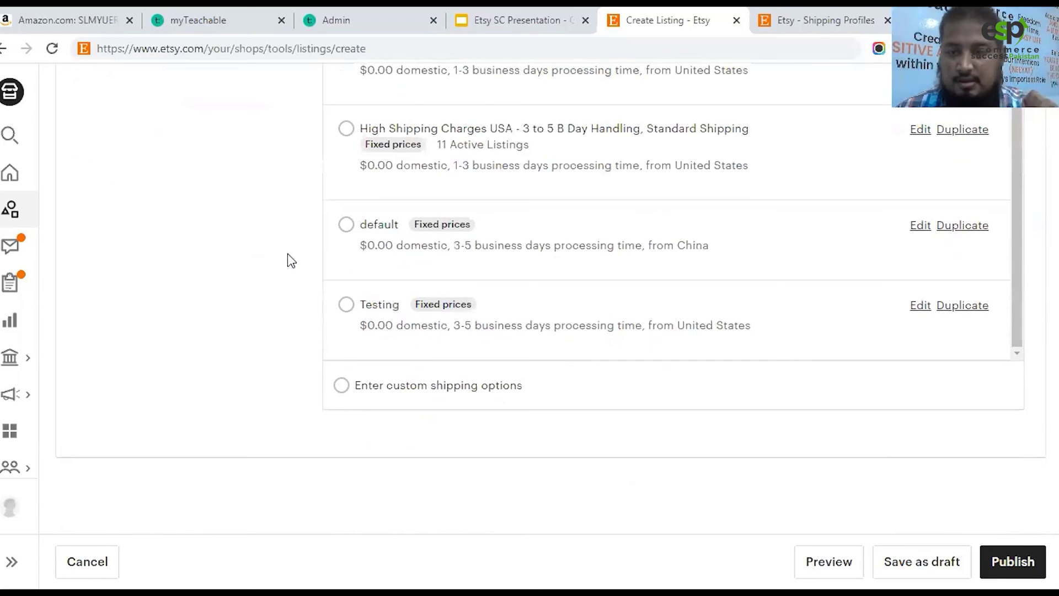
pyautogui.scroll(-1, 286, 255)
pyautogui.scroll(12, 293, 251)
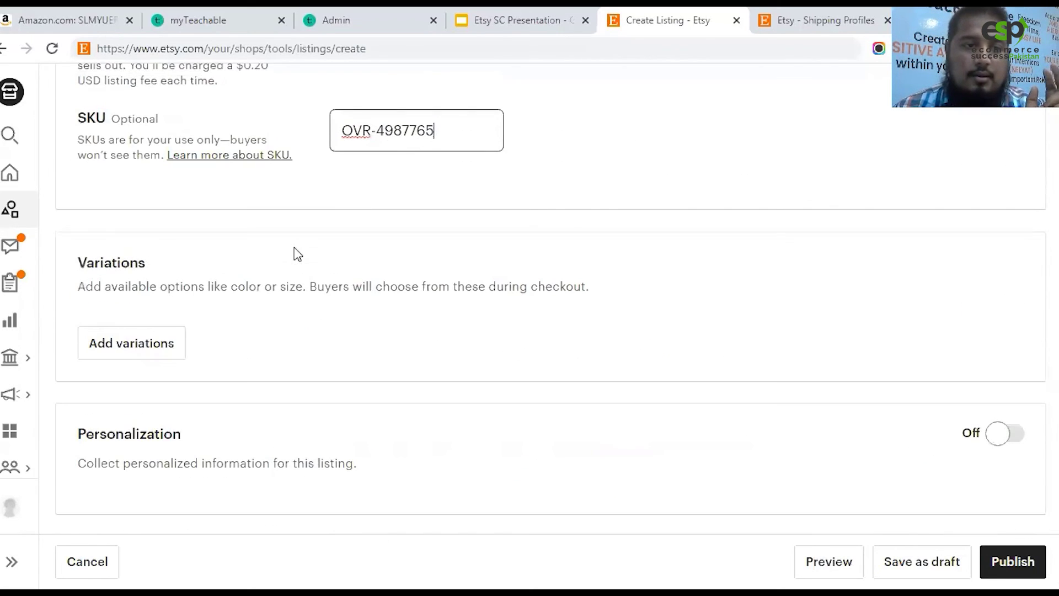
pyautogui.scroll(-3, 453, 326)
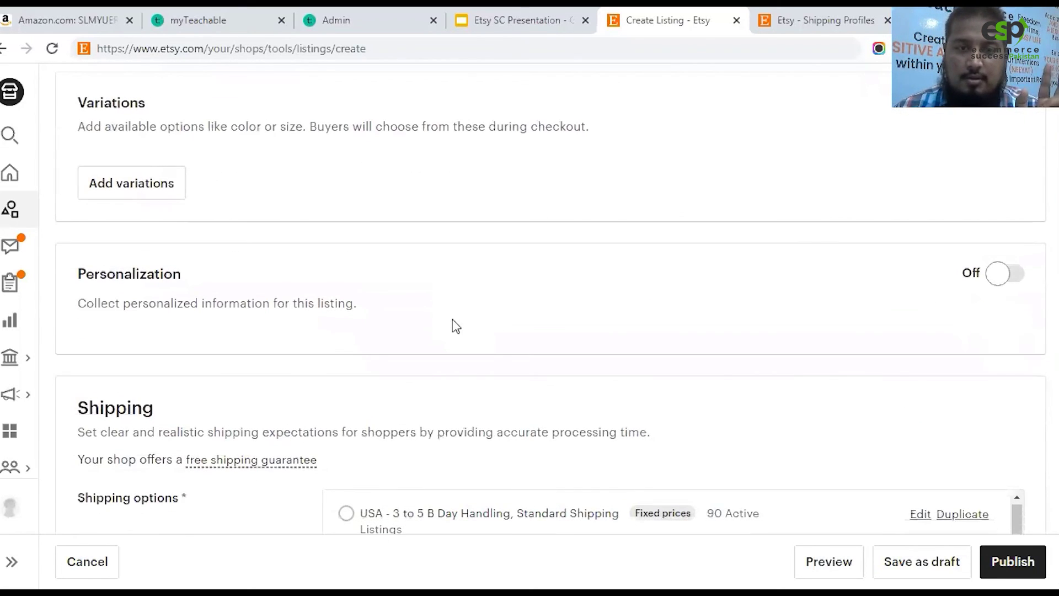
# - Review the listing form again from the description and production partners through inventory down to the custom shipping option
pyautogui.scroll(11, 759, 333)
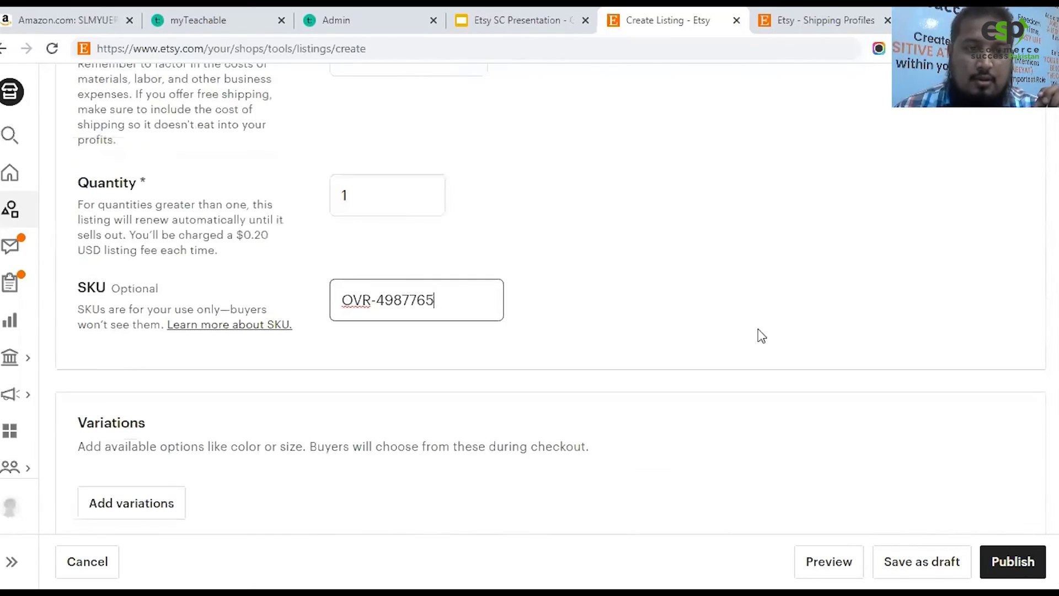
pyautogui.scroll(3, 859, 293)
pyautogui.scroll(10, 910, 314)
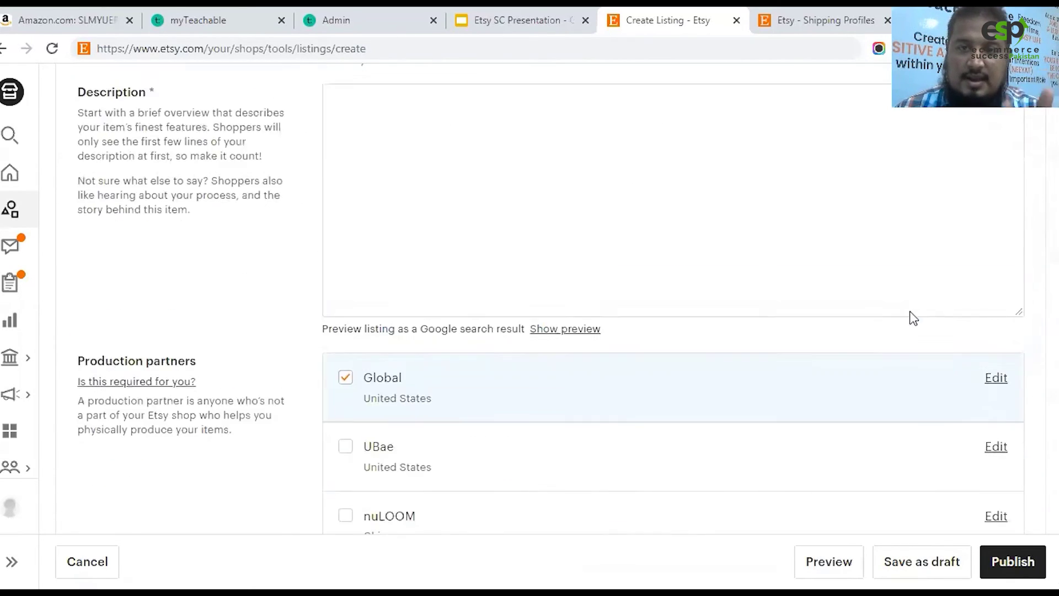
pyautogui.scroll(2, 897, 298)
pyautogui.scroll(-20, 851, 267)
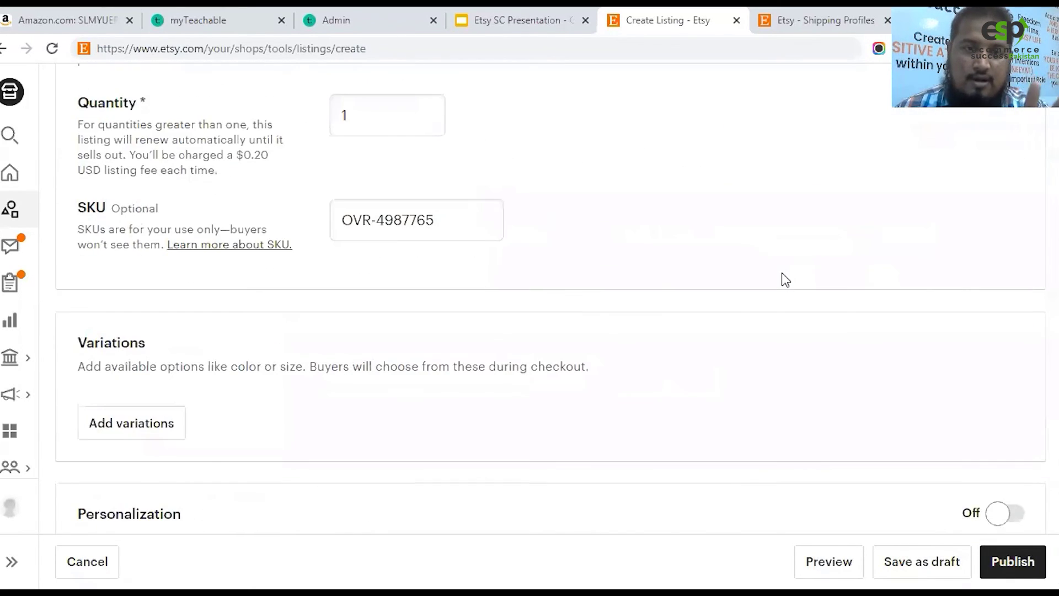
pyautogui.scroll(9, 766, 255)
pyautogui.scroll(-10, 312, 255)
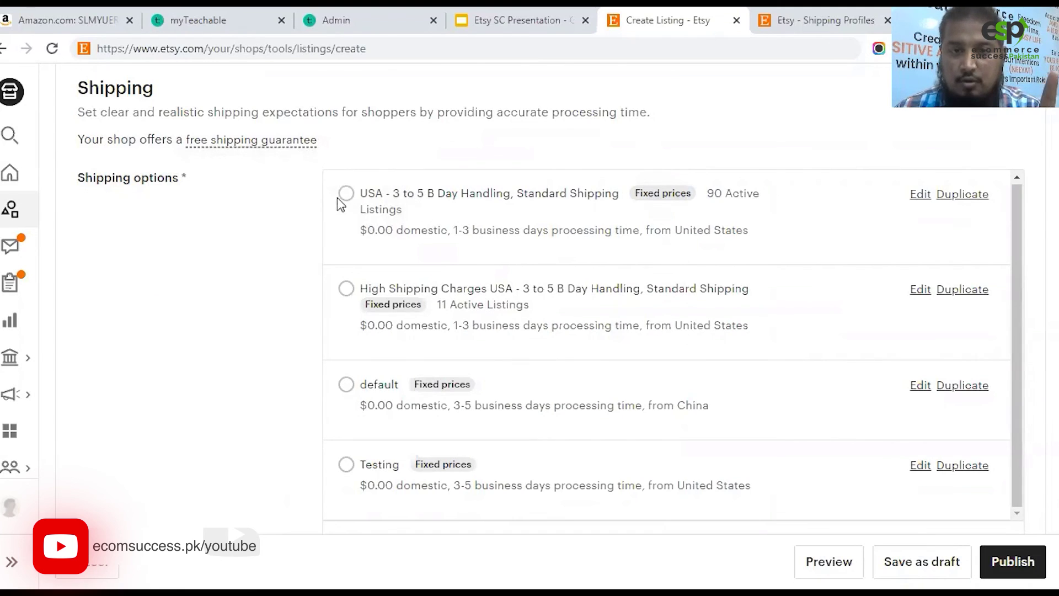
pyautogui.scroll(-4, 230, 293)
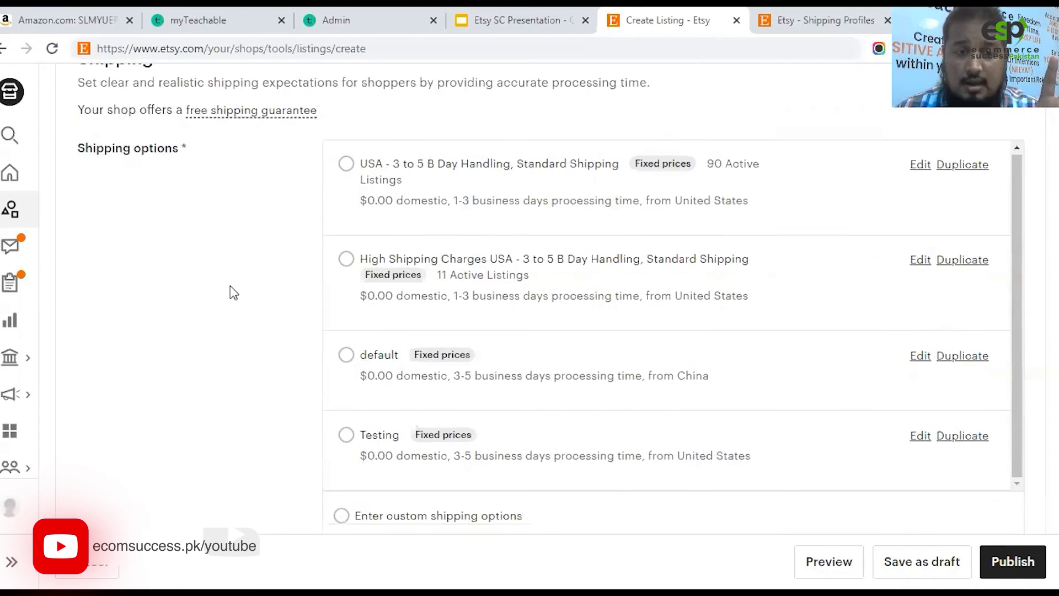
pyautogui.scroll(1, 231, 288)
pyautogui.scroll(-1, 386, 309)
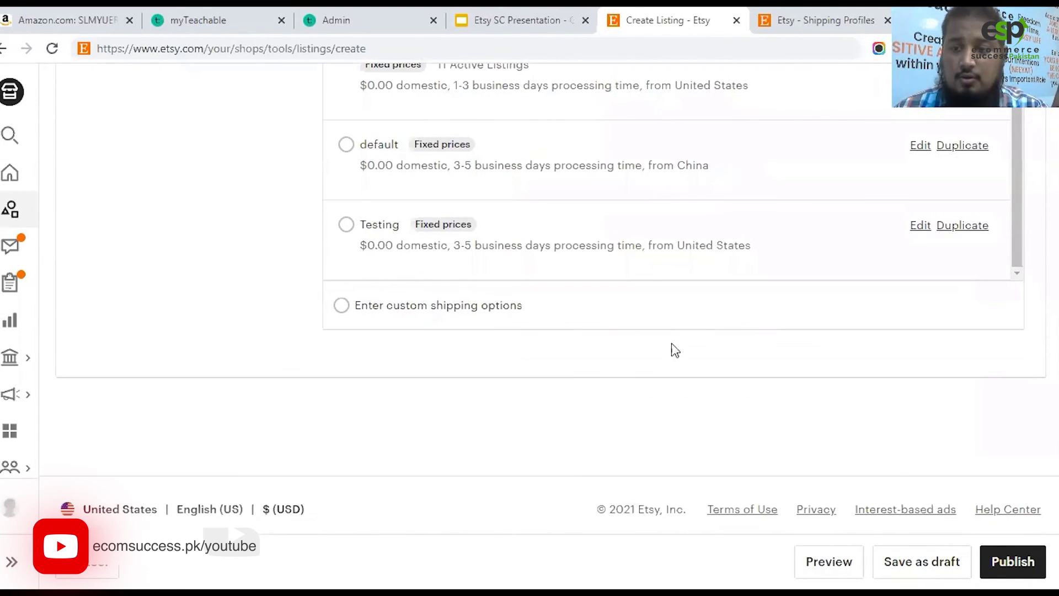